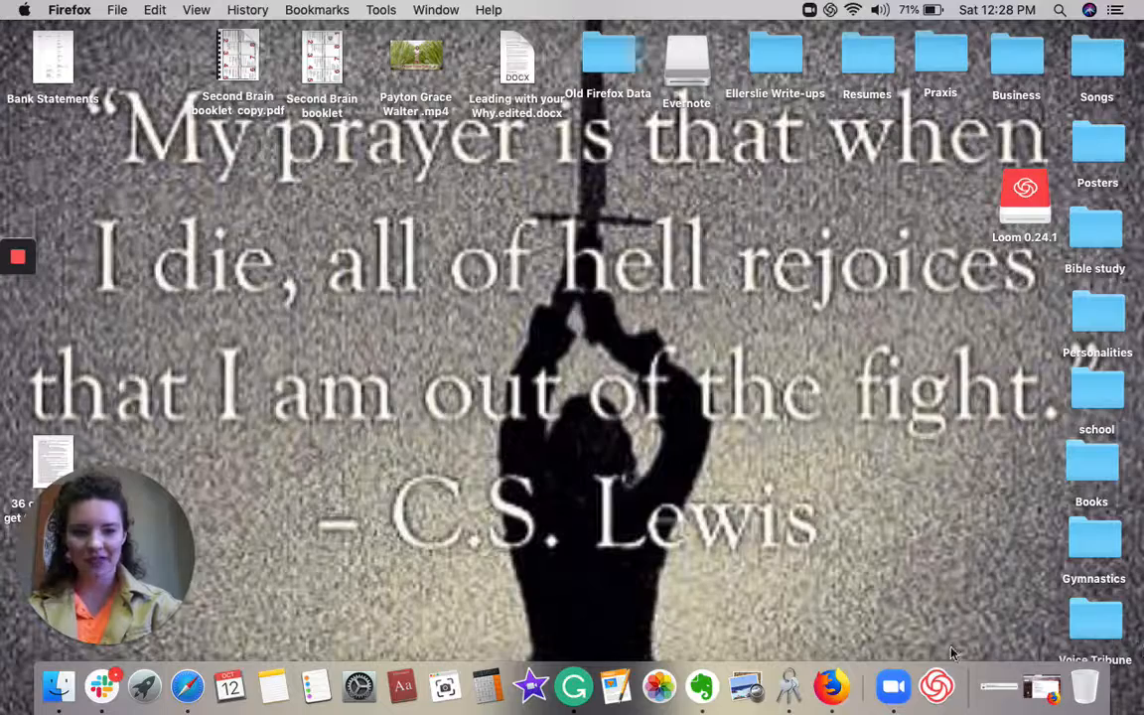
Step: Join the Zoom meeting through the link in the invitation e-mail in Firefox, using computer audio, and turn on the video
left_click(1065, 685)
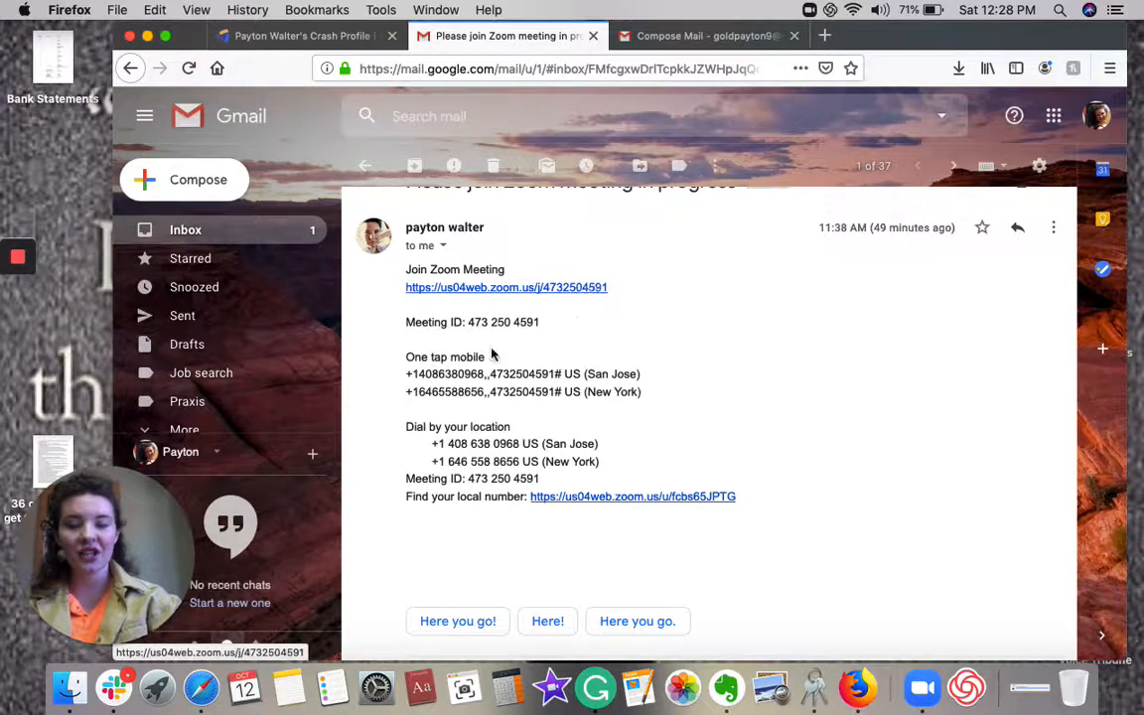
left_click(536, 289)
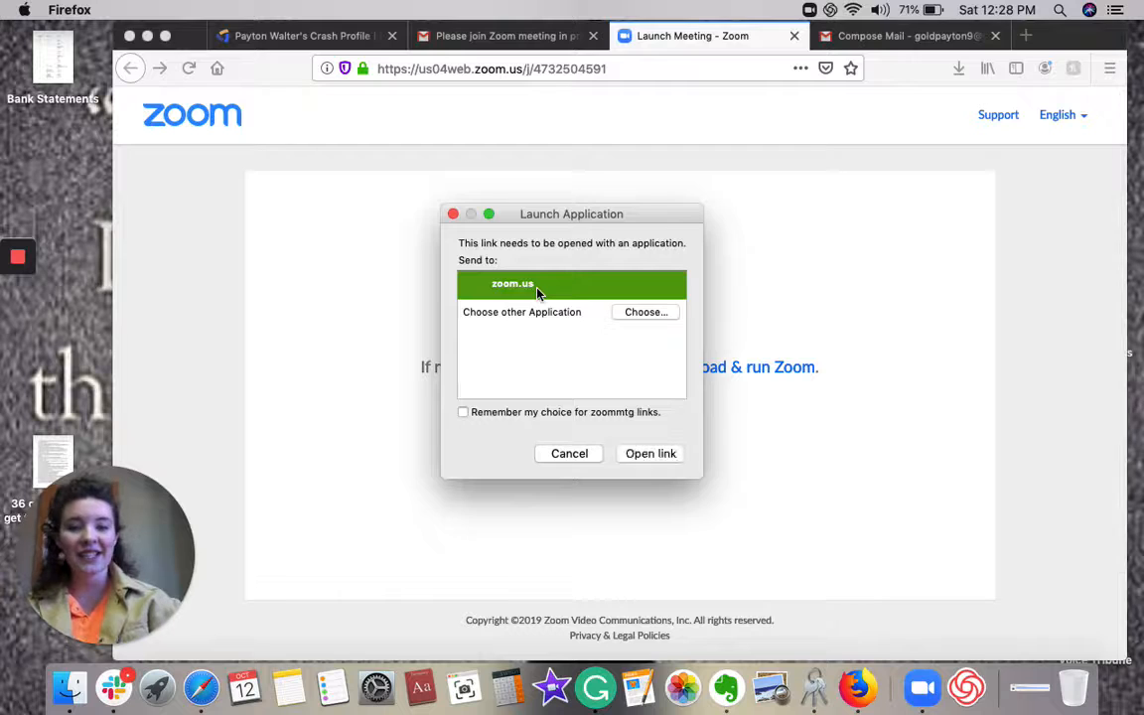
left_click(650, 454)
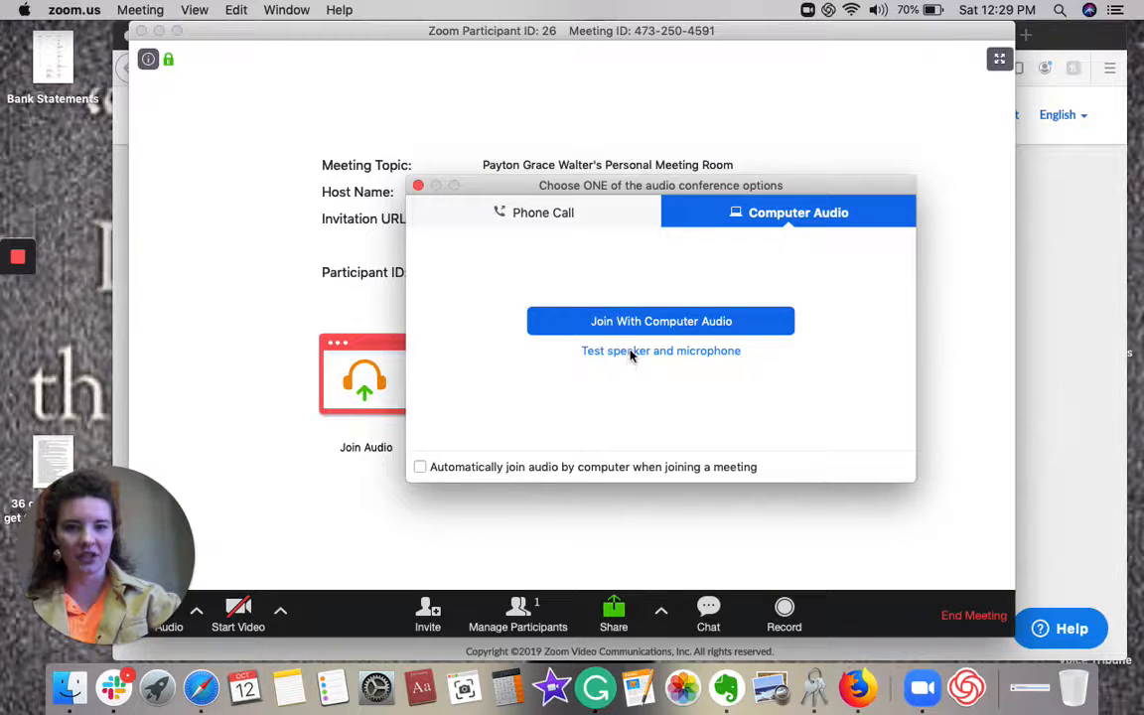
left_click(643, 321)
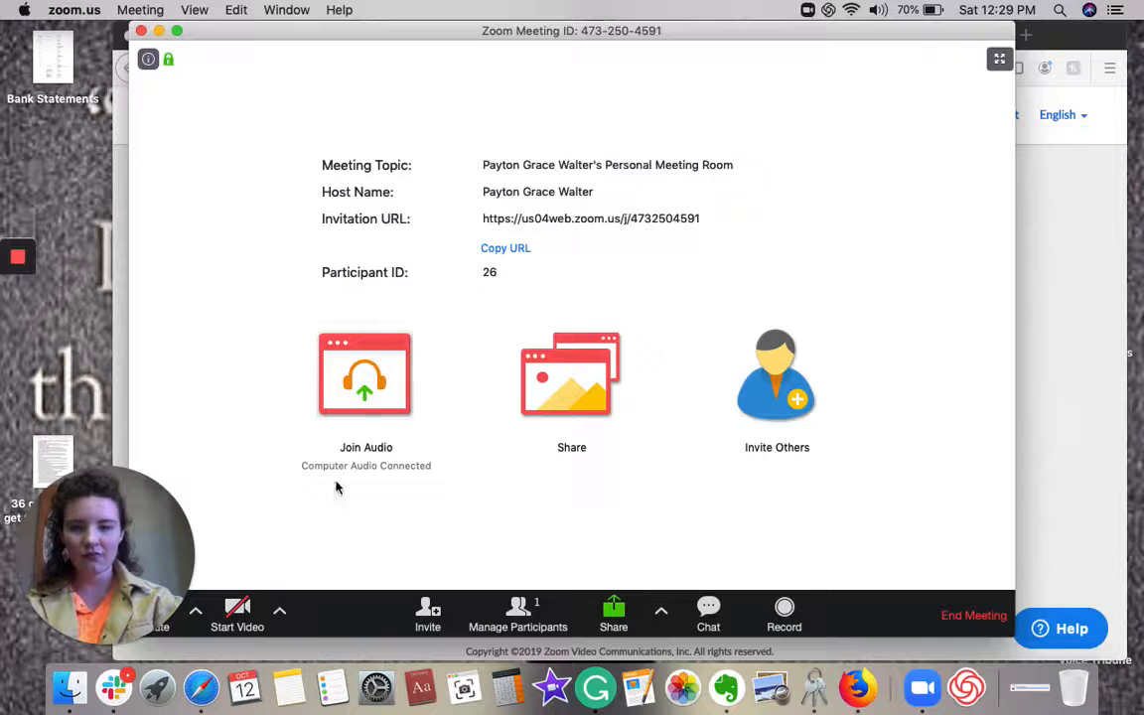
left_click_drag(388, 40, 454, 37)
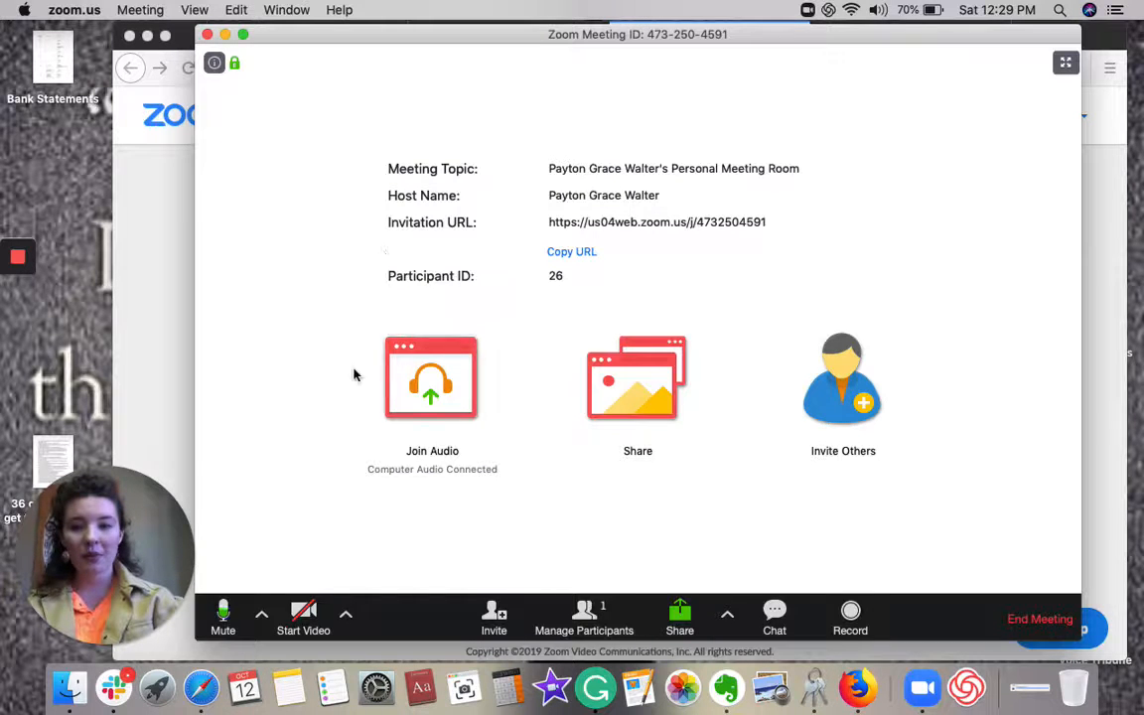
left_click(304, 615)
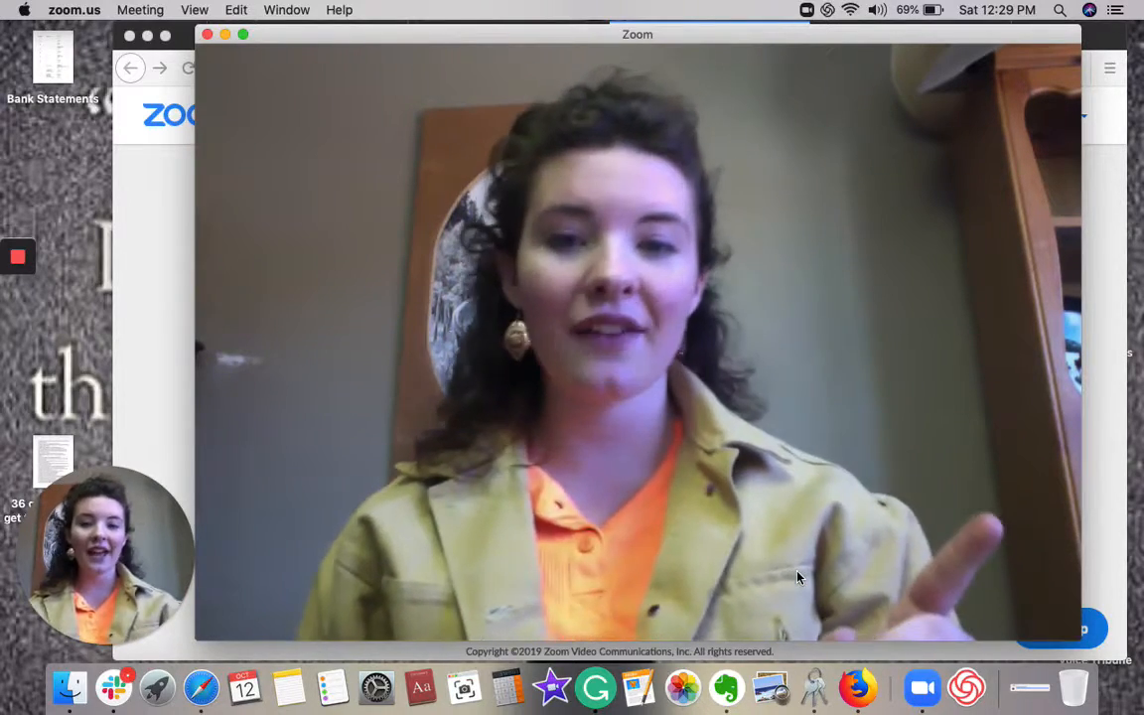
Step: End the meeting for all participants and minimize the browser window
mouse_move(270, 36)
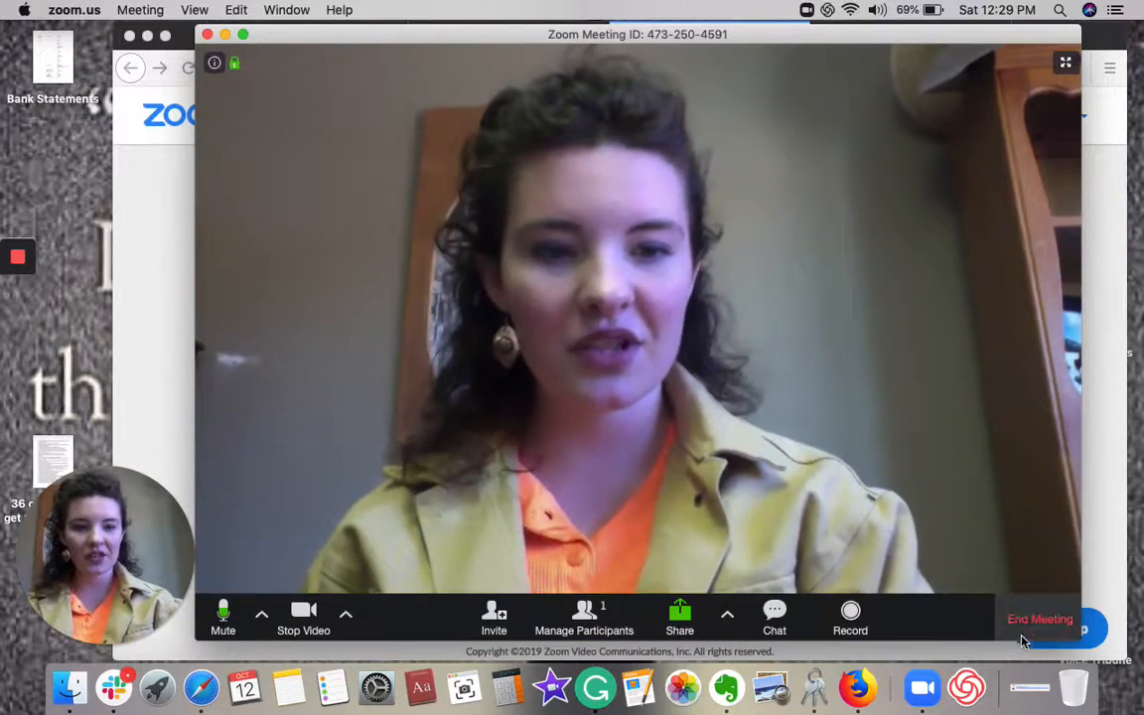
left_click(1037, 619)
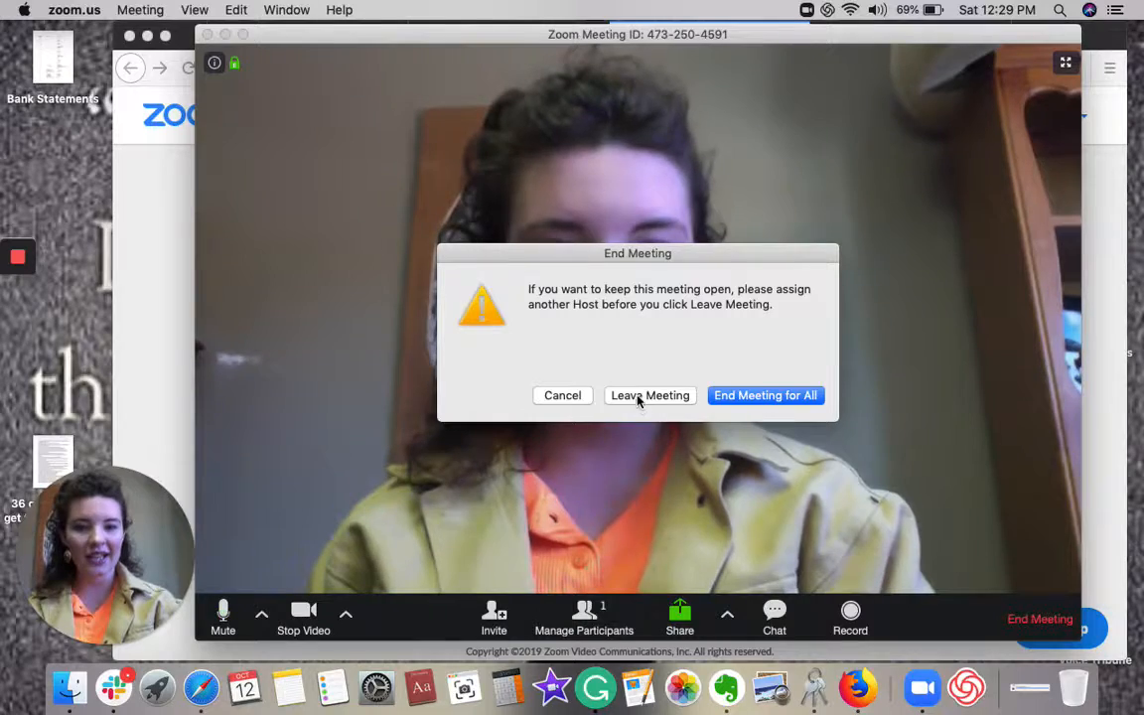
left_click(759, 398)
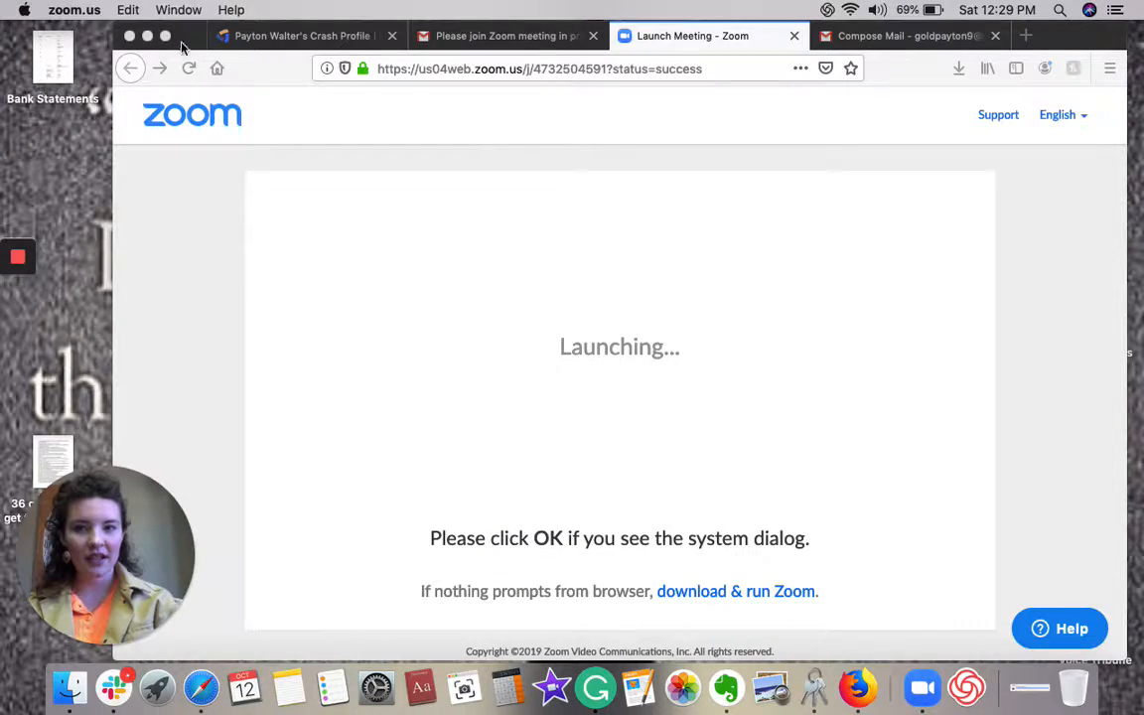
left_click(146, 36)
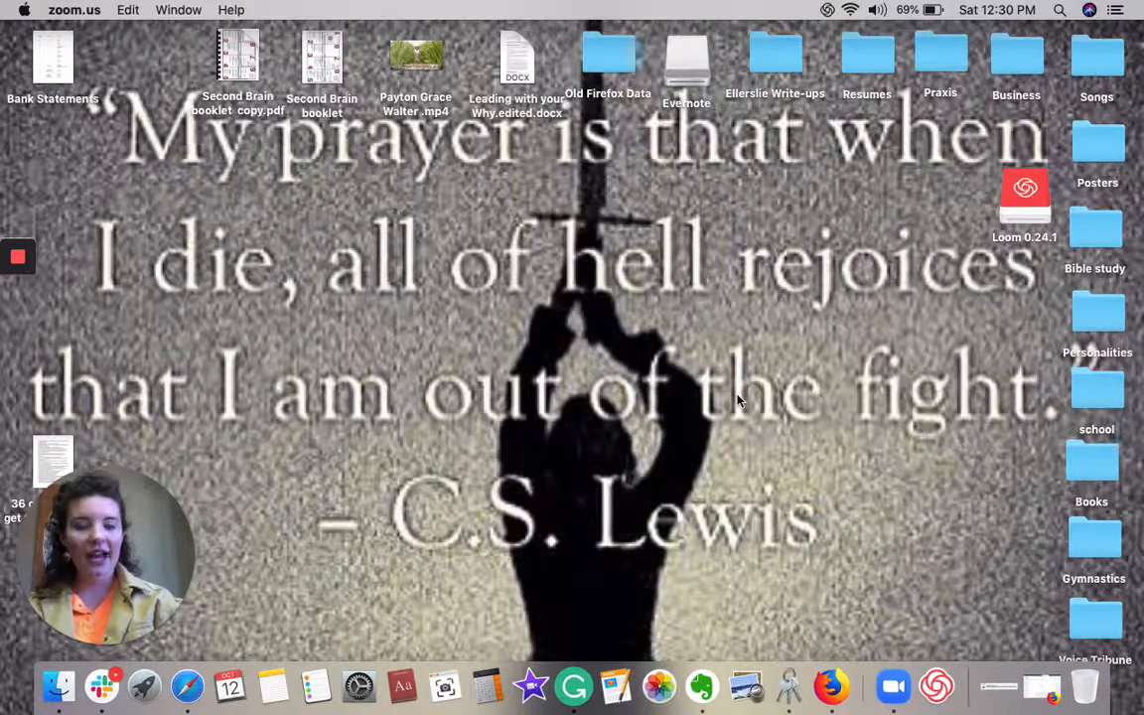
Step: In the Zoom app, start a meeting with the personal meeting ID, using computer audio and video
left_click(894, 687)
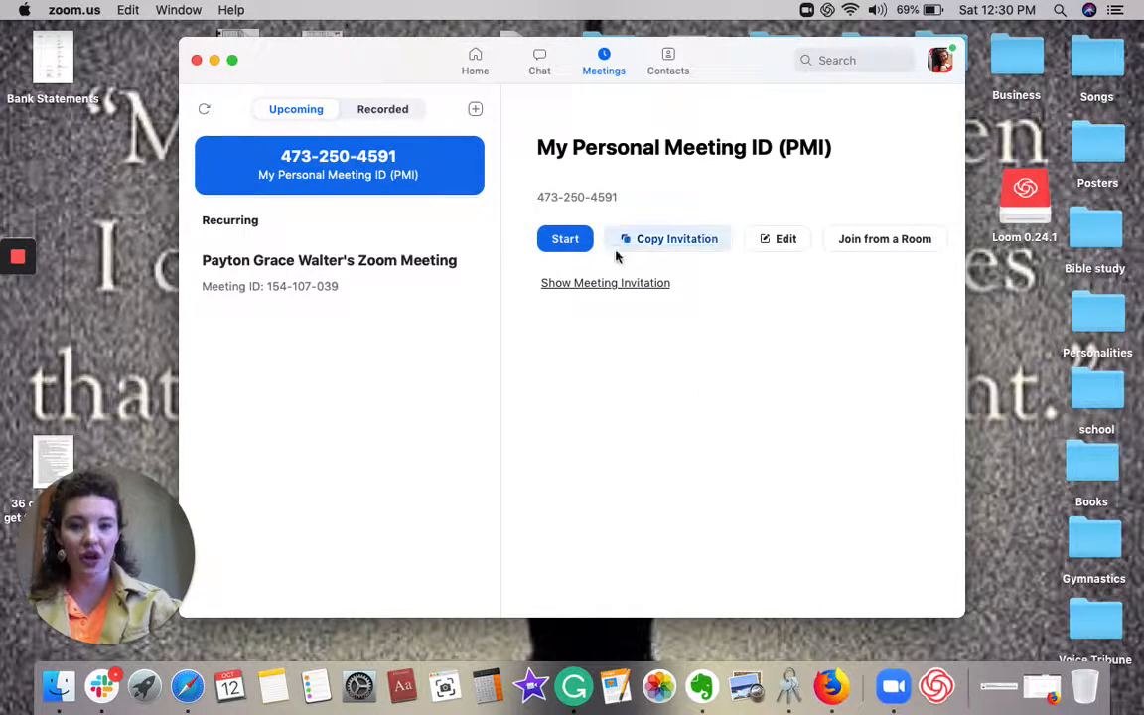
left_click(565, 241)
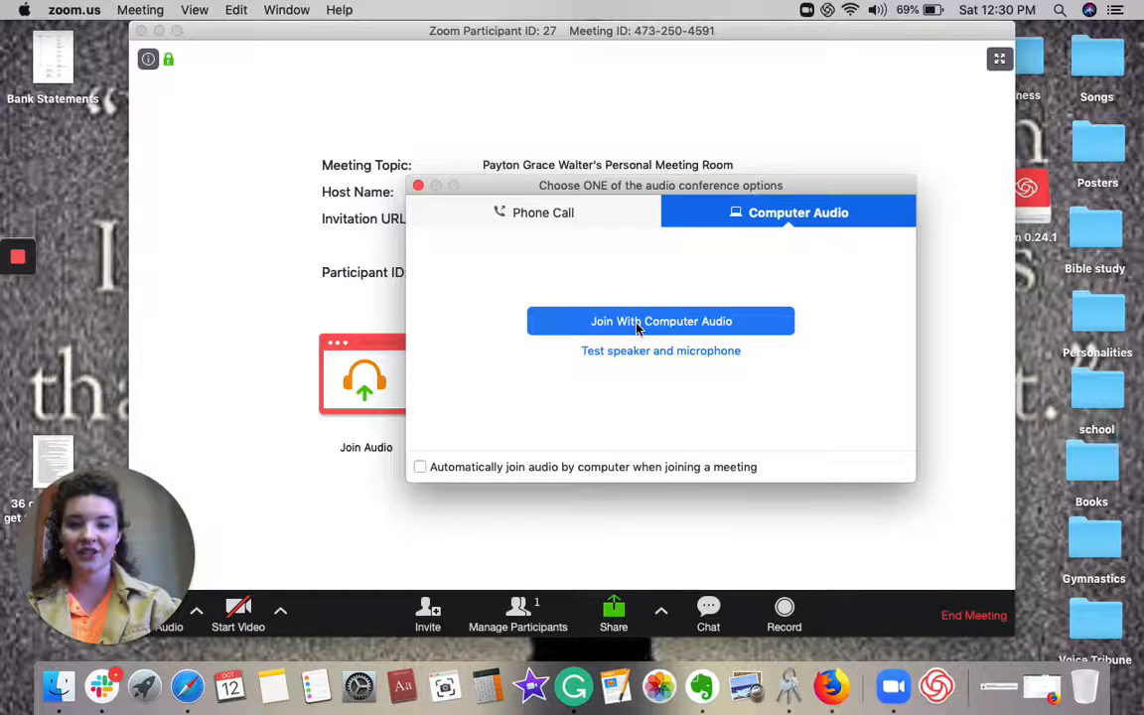
left_click(637, 323)
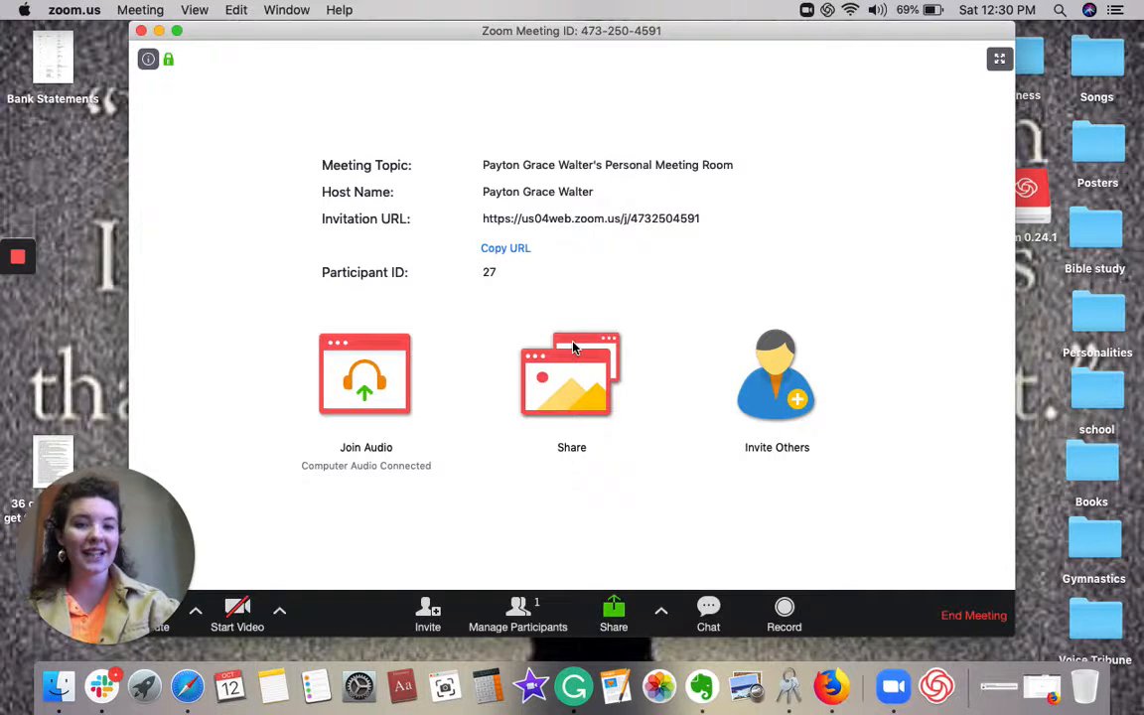
left_click(236, 608)
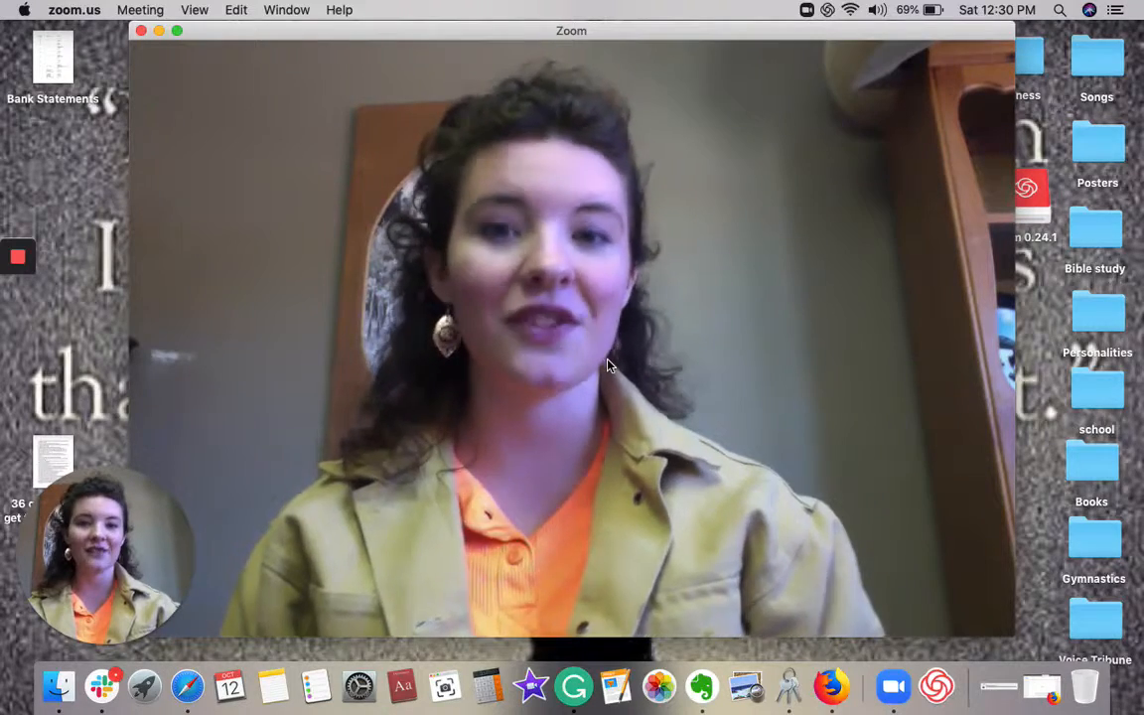
mouse_move(486, 302)
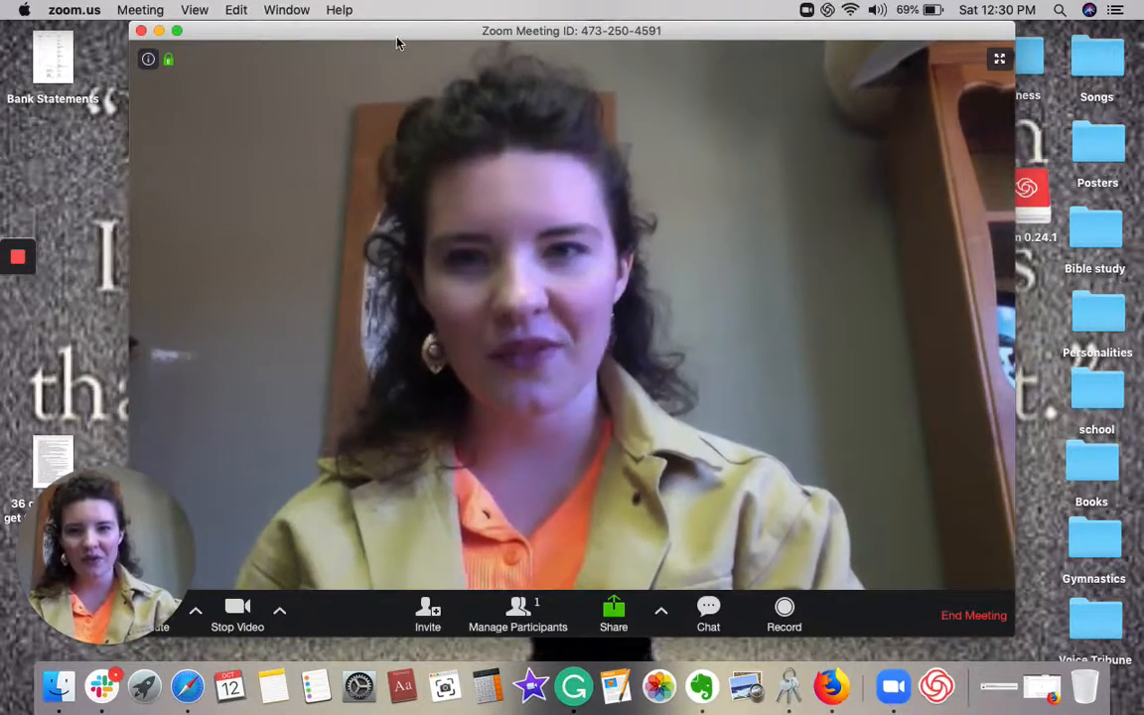
left_click_drag(396, 36, 472, 36)
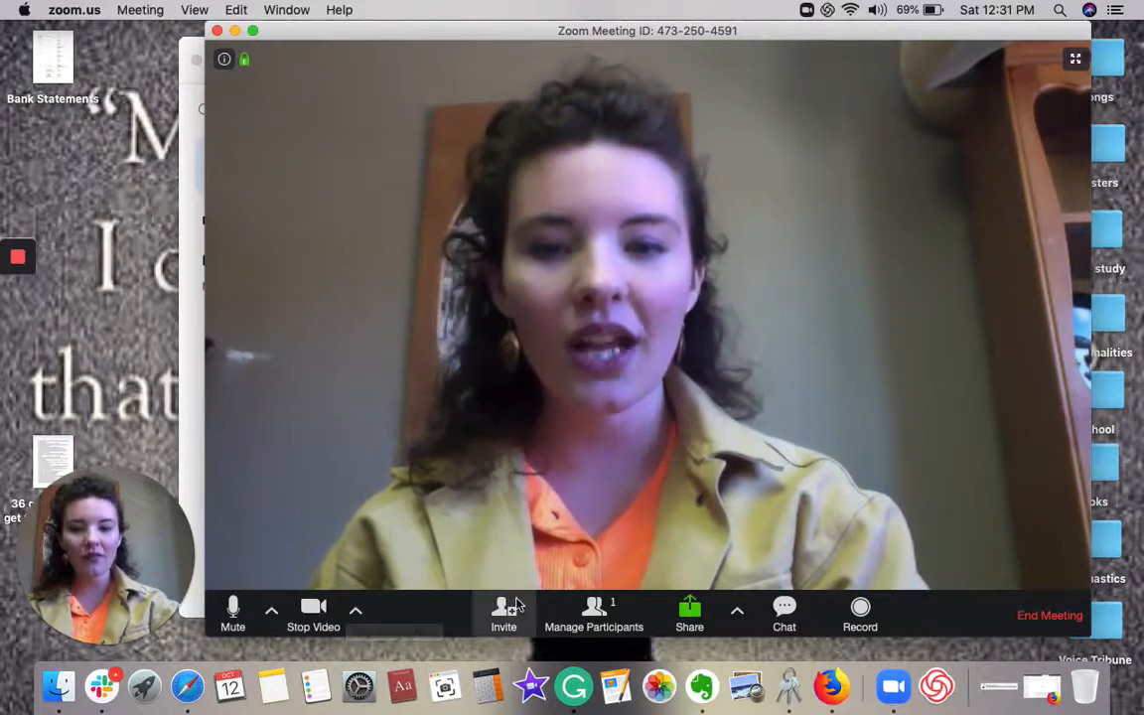
Step: View the meeting's chat panel and close it again
left_click(793, 612)
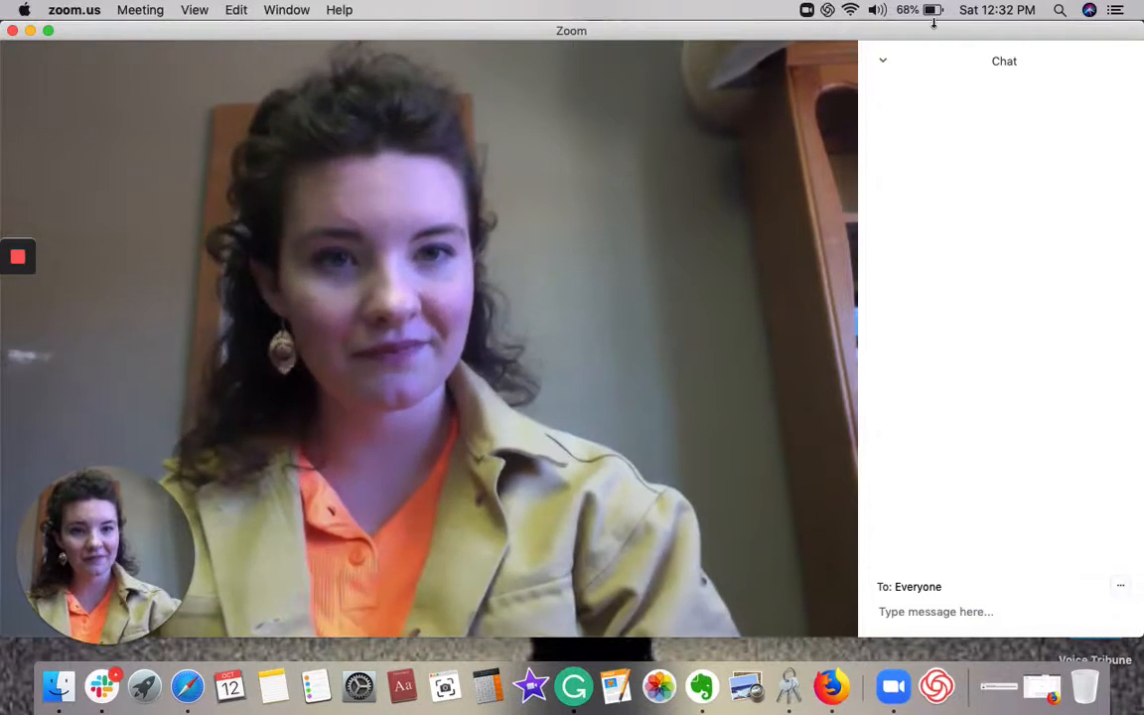
left_click(883, 62)
left_click(918, 79)
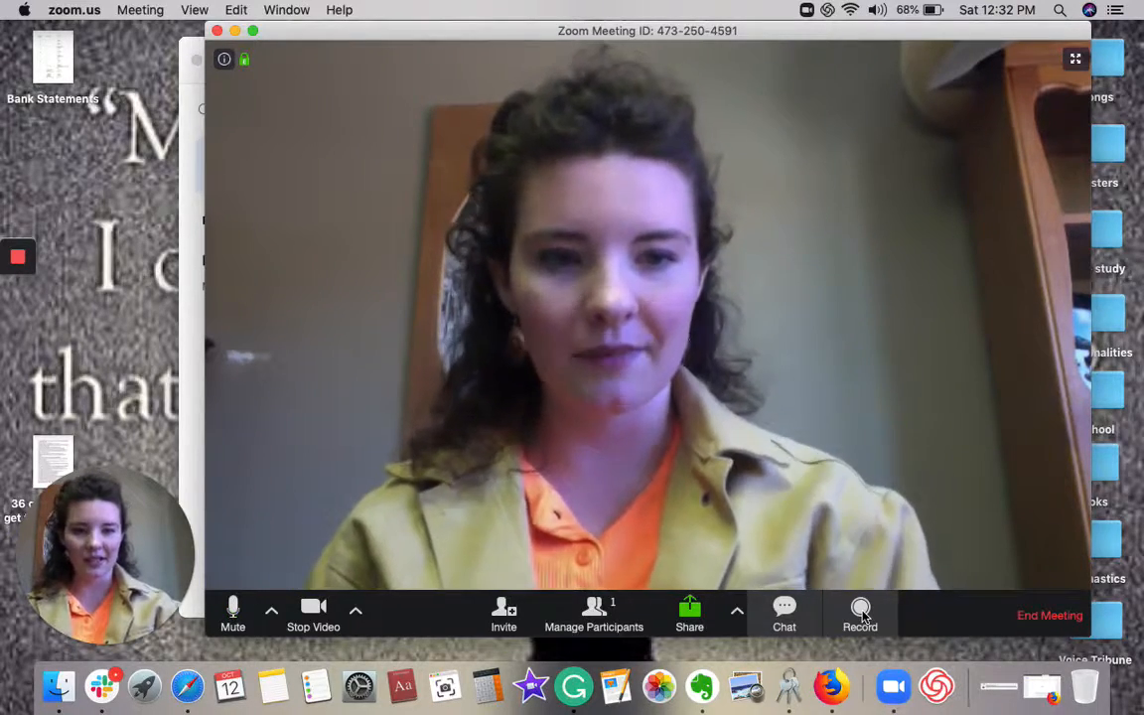
Step: Start recording the meeting and stop the recording
left_click(860, 611)
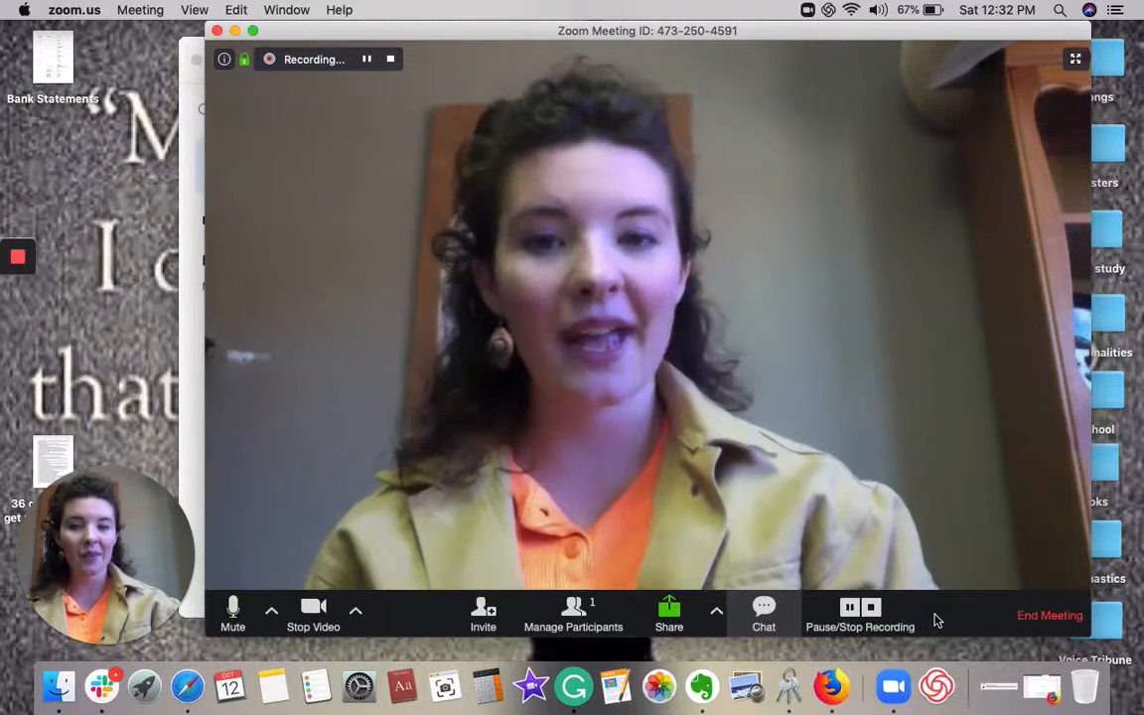
left_click(873, 609)
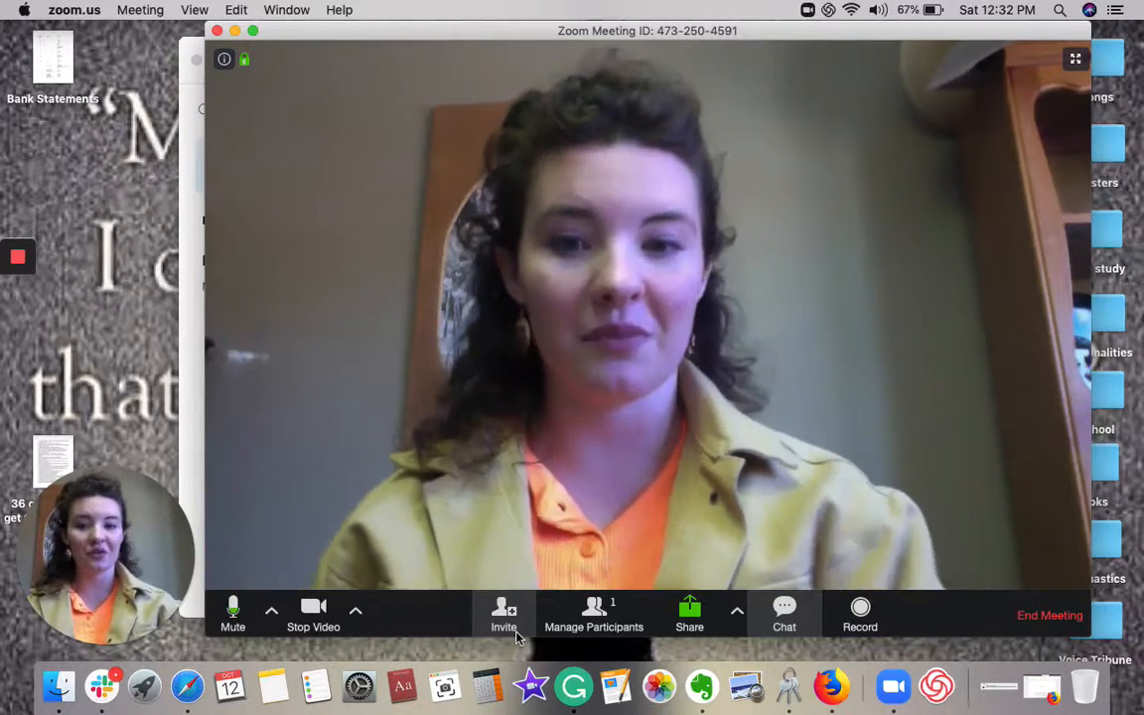
Step: Copy the meeting's invitation URL, create an e-mail invitation through Gmail, and close the invite dialog
left_click(515, 634)
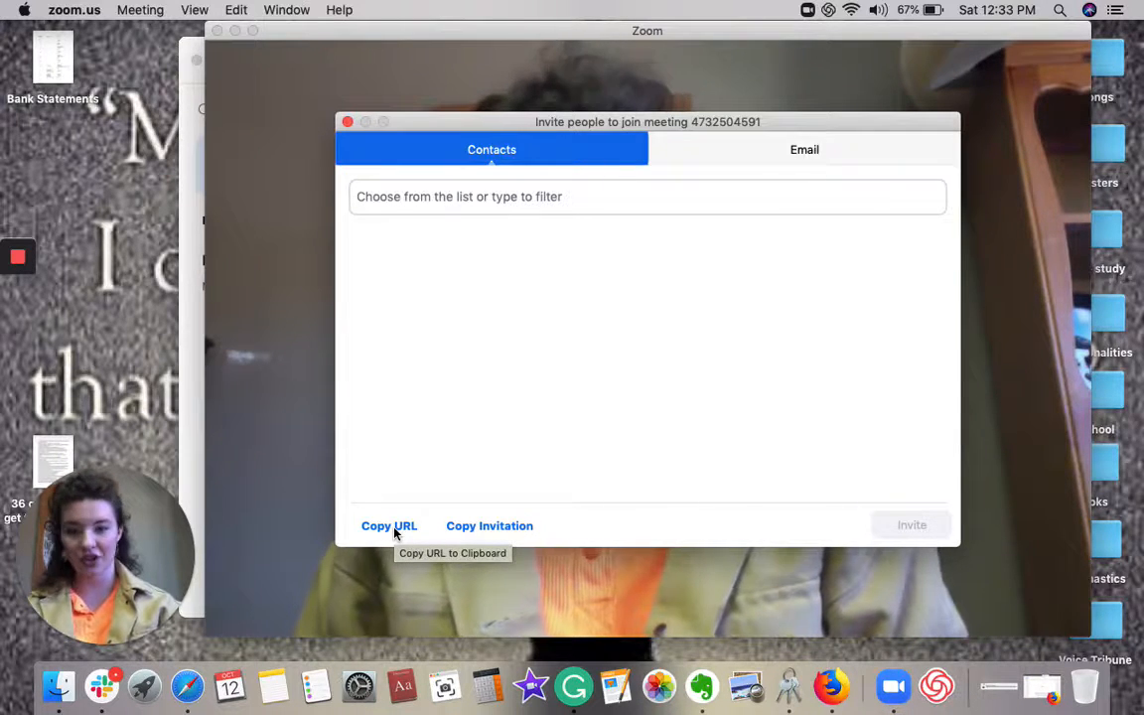
left_click(394, 532)
left_click(738, 150)
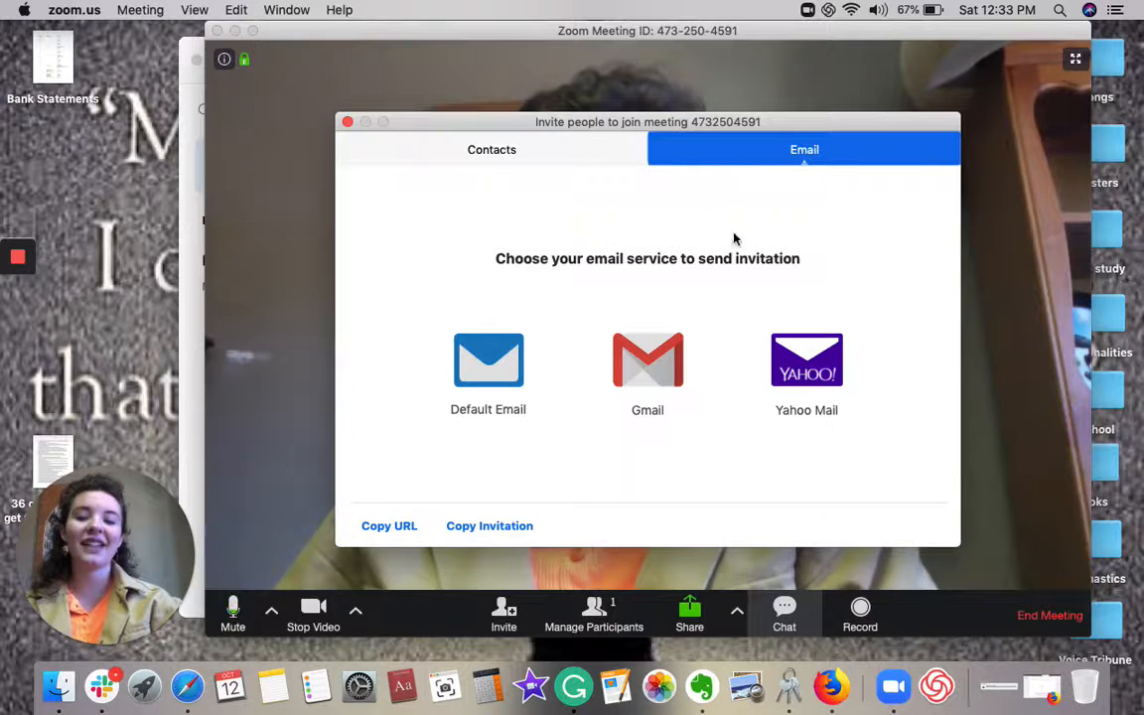
left_click(660, 372)
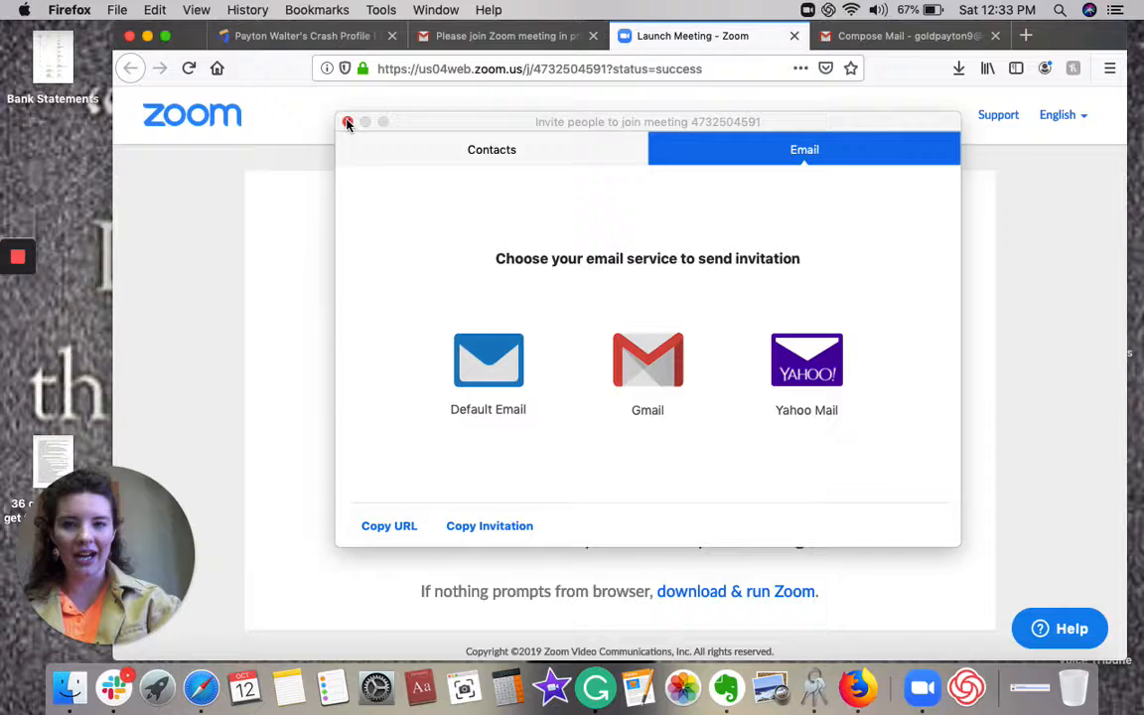
left_click(347, 122)
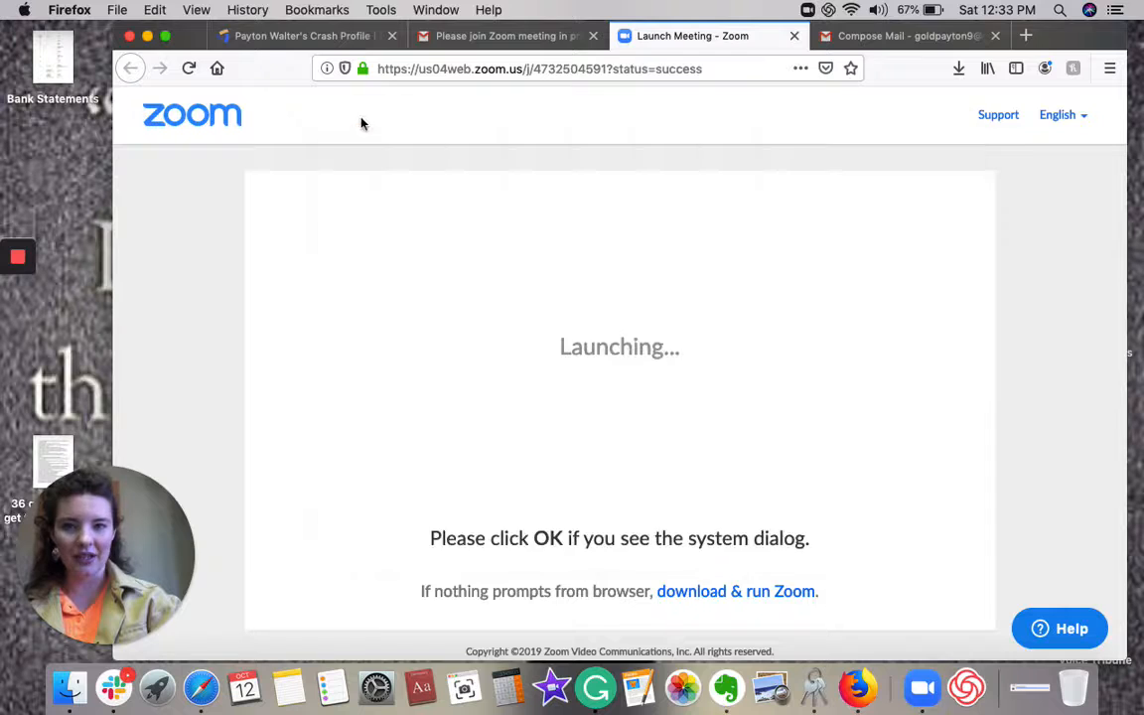
Step: Review the drafted meeting invitation and the received invitation e-mail in the browser
left_click(860, 38)
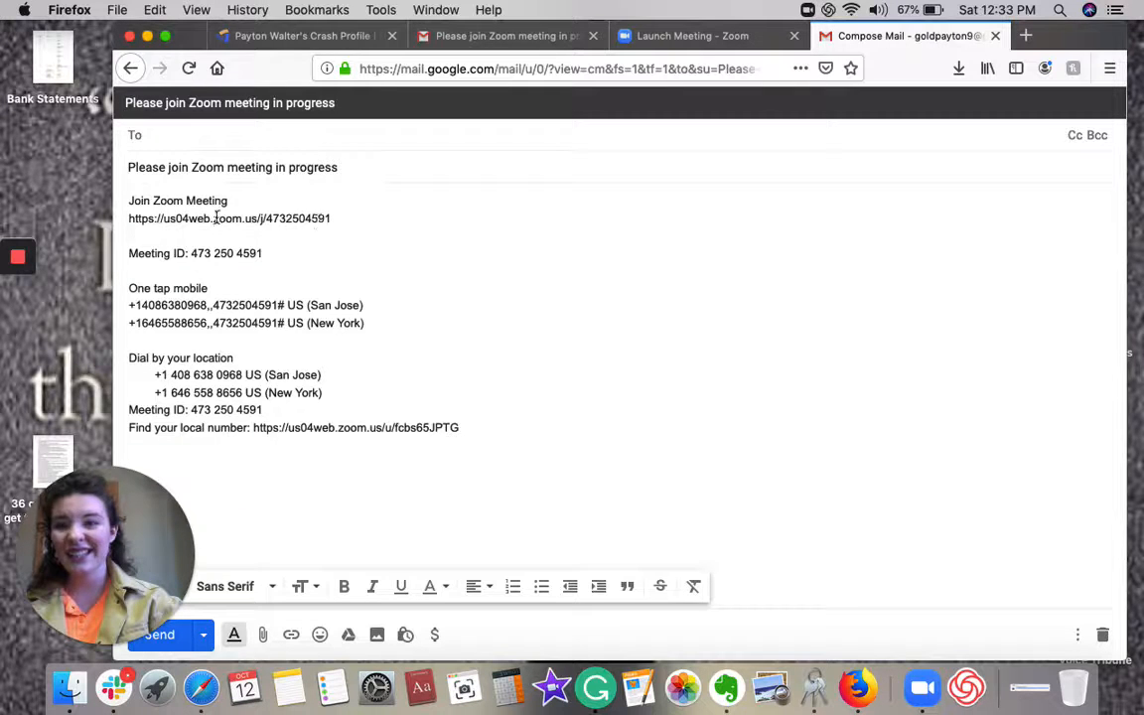
left_click(477, 40)
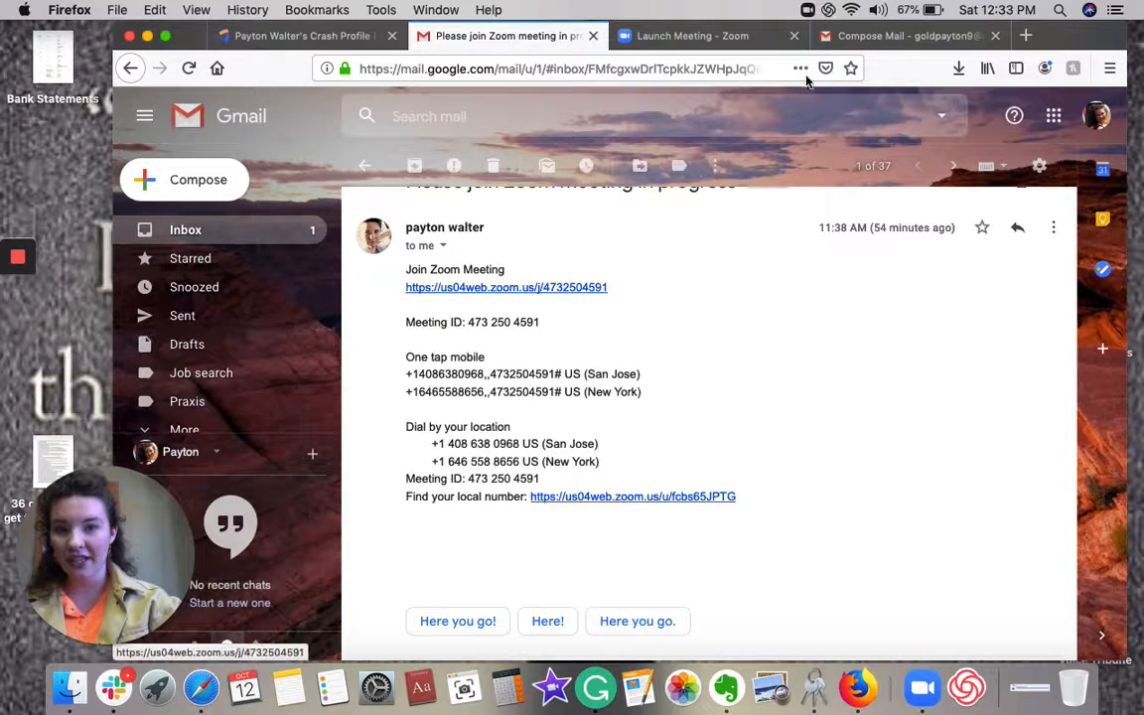
left_click(864, 42)
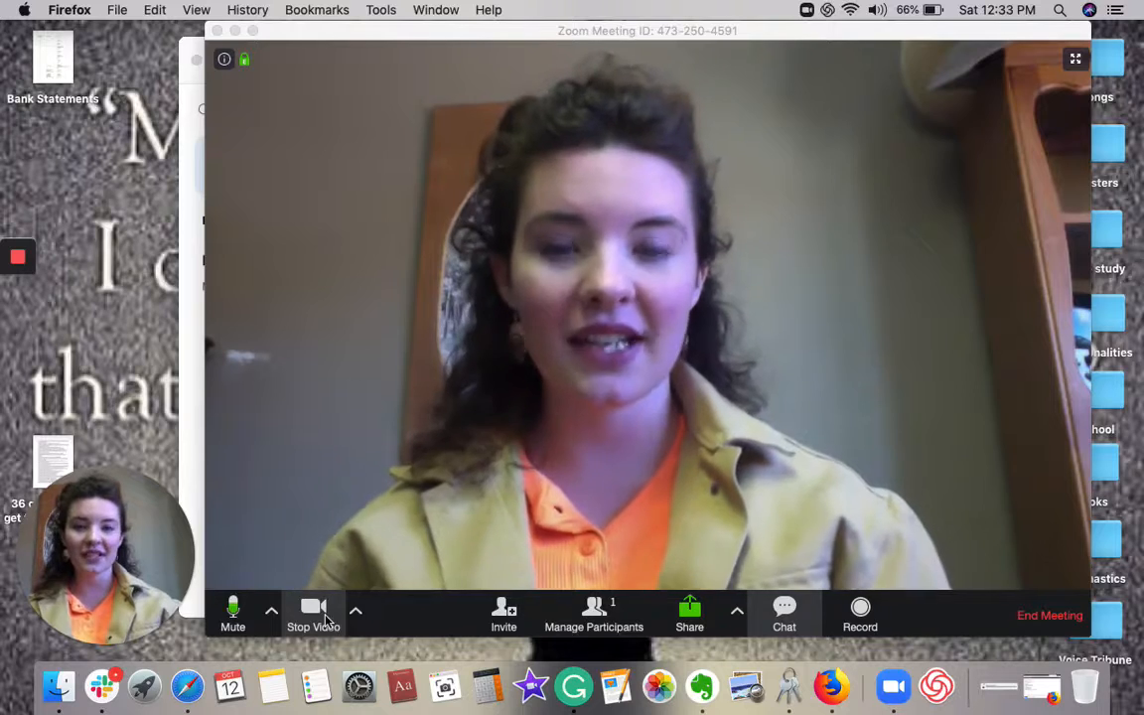
Step: Turn off the camera video and share the desktop with the meeting
left_click(326, 617)
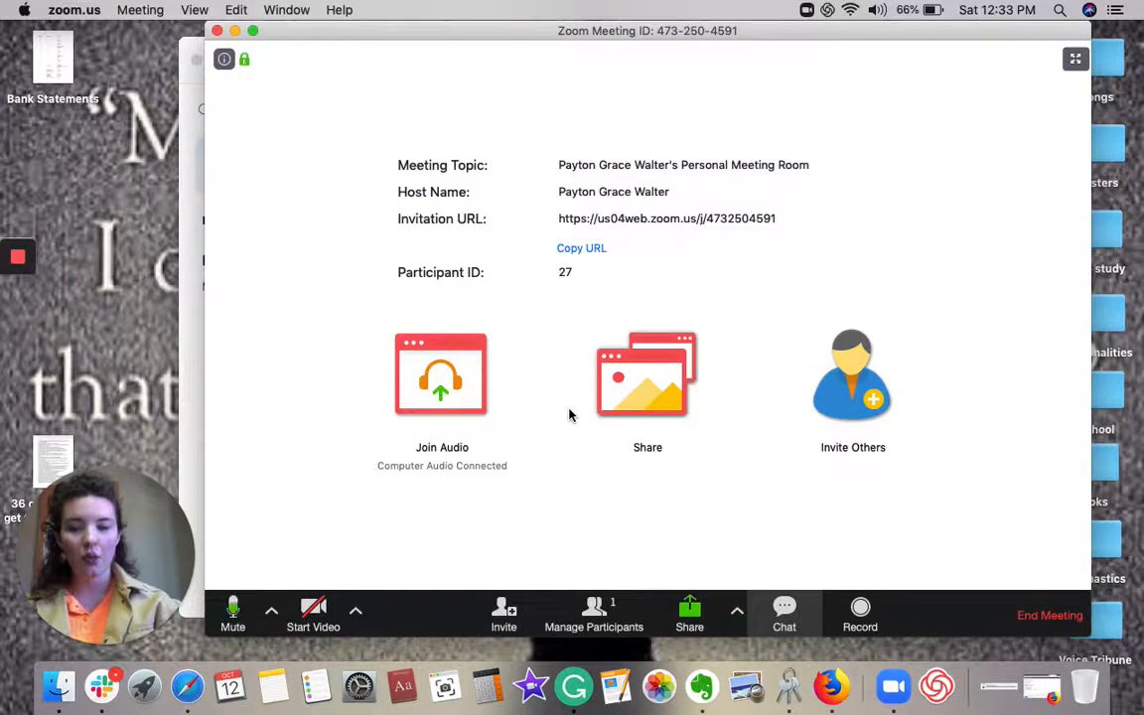
left_click(648, 404)
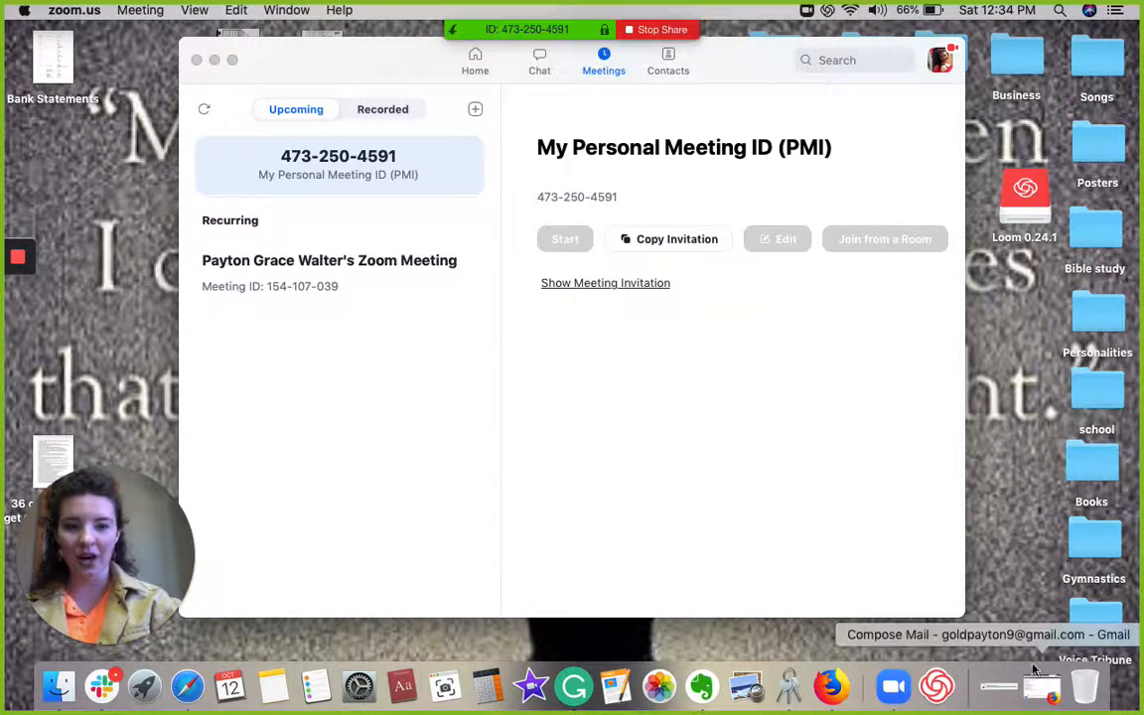
Step: Show the drafted invitation e-mail on the shared desktop, minimize it, and stop the screen share
left_click(1049, 701)
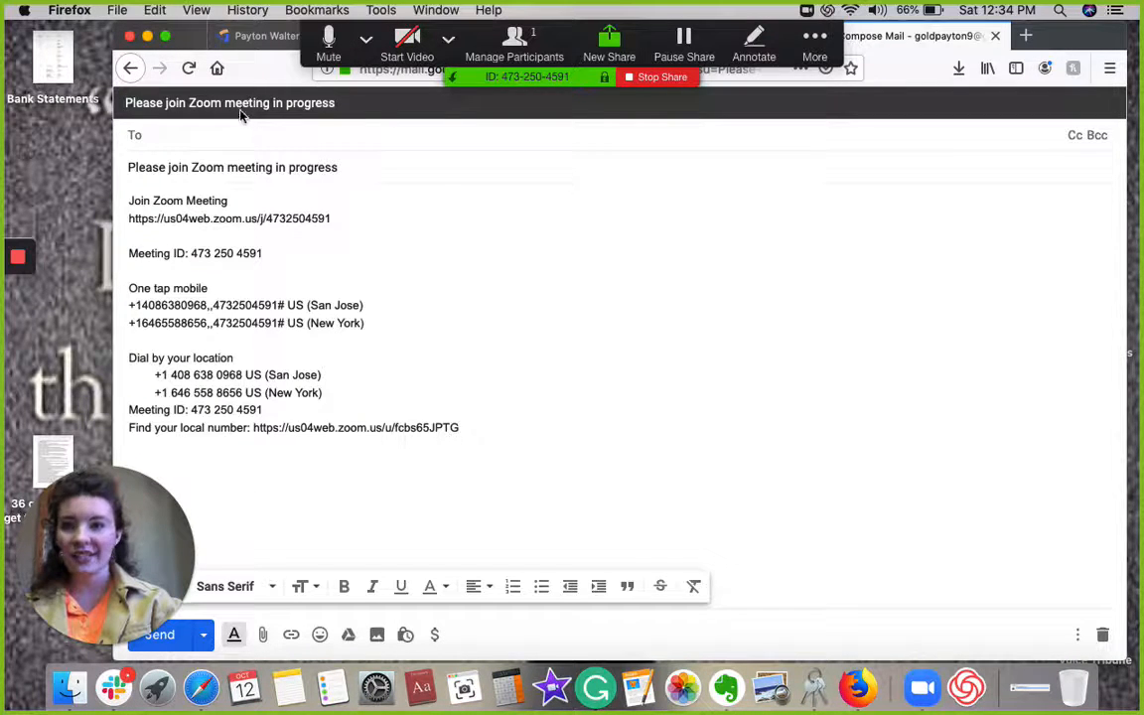
left_click(147, 37)
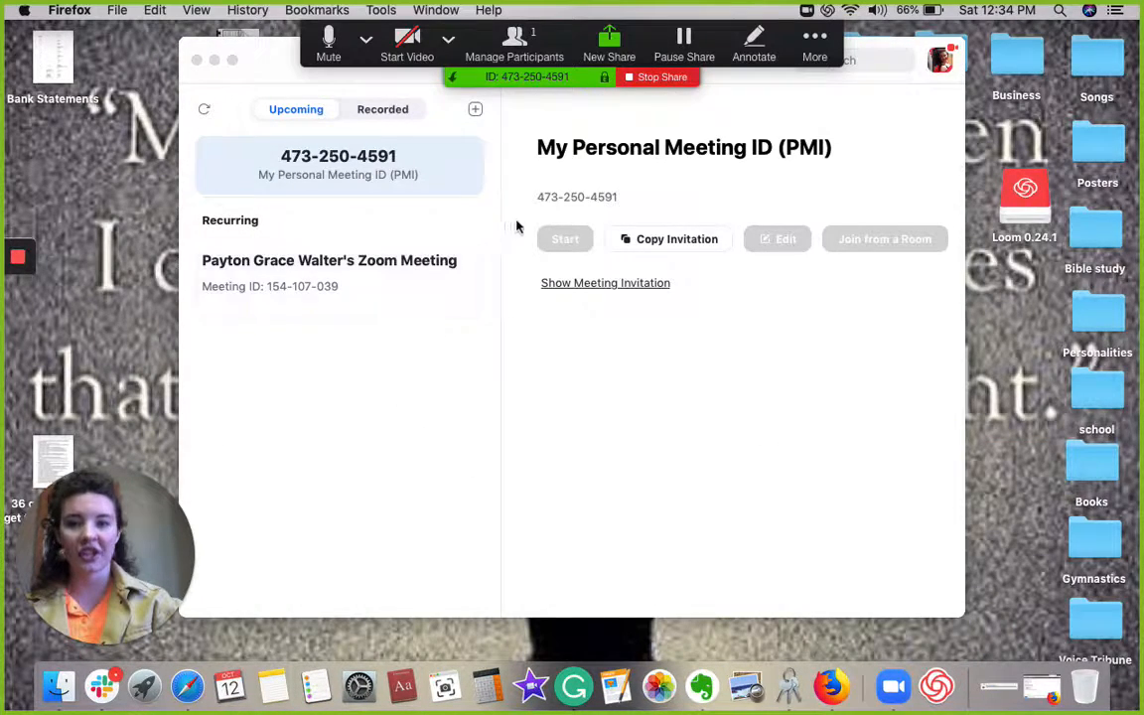
left_click(660, 79)
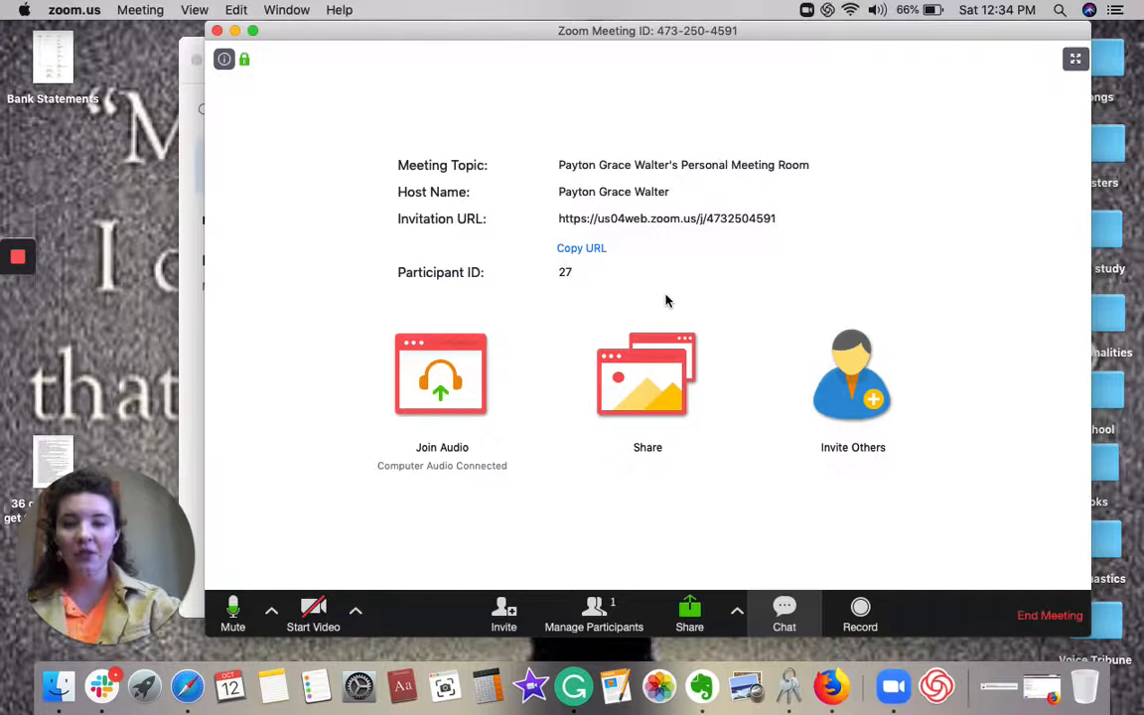
Step: Share a whiteboard in the meeting
left_click(647, 378)
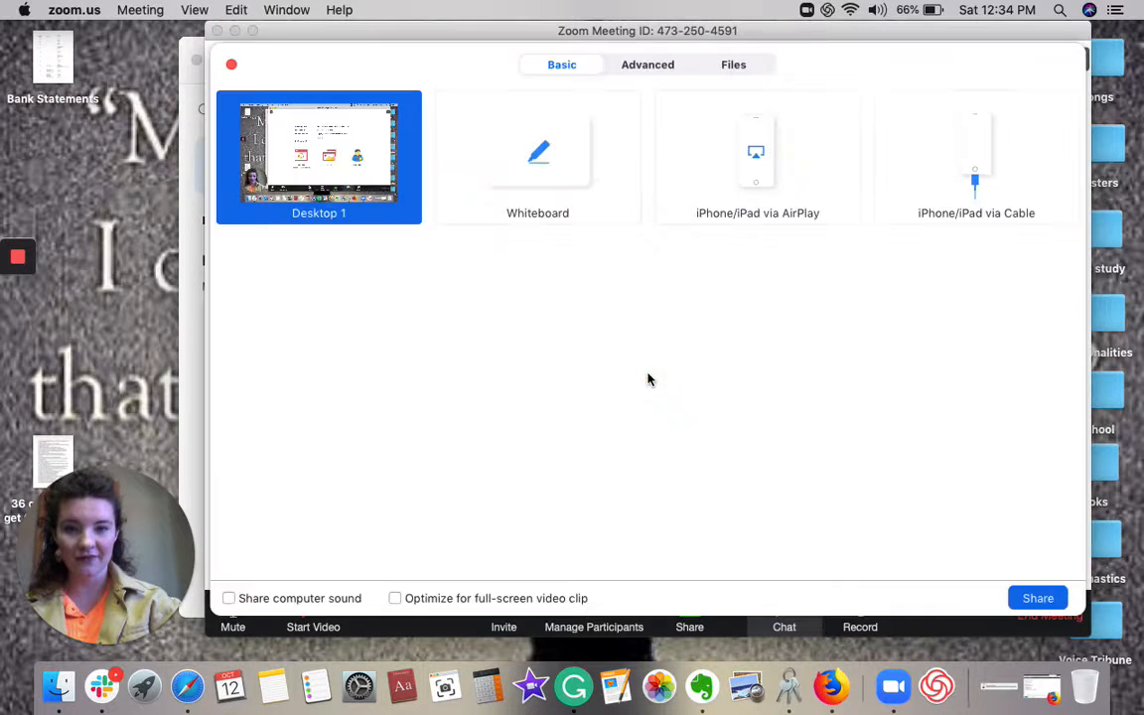
left_click(570, 174)
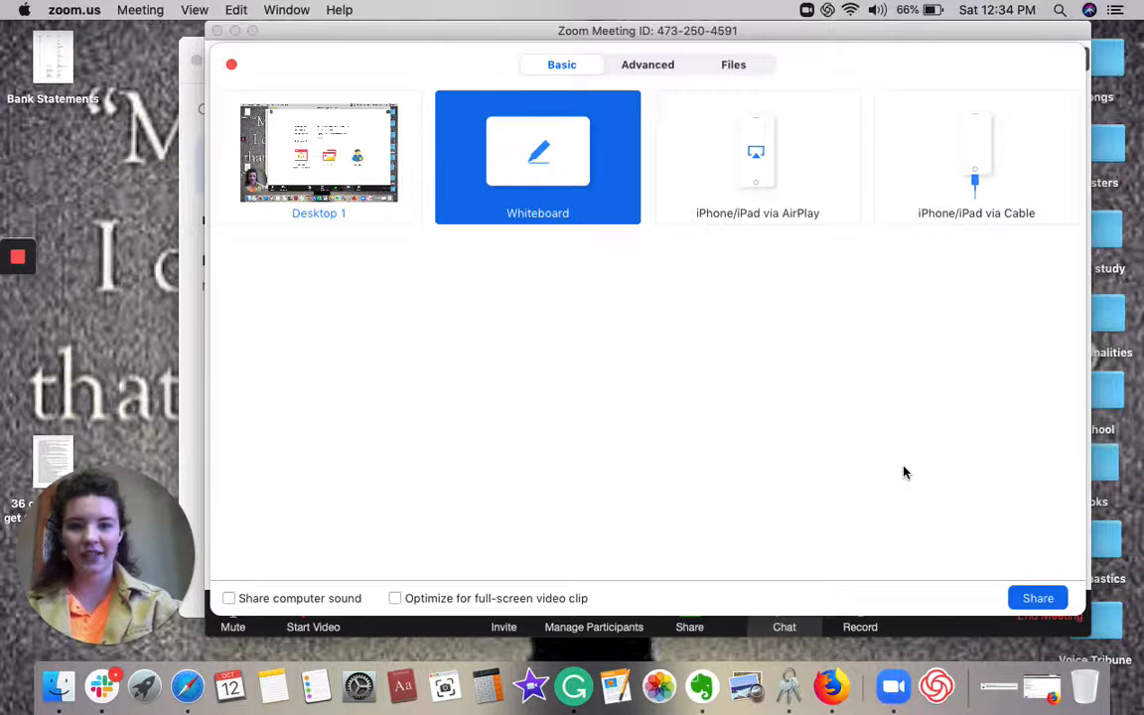
key("Return")
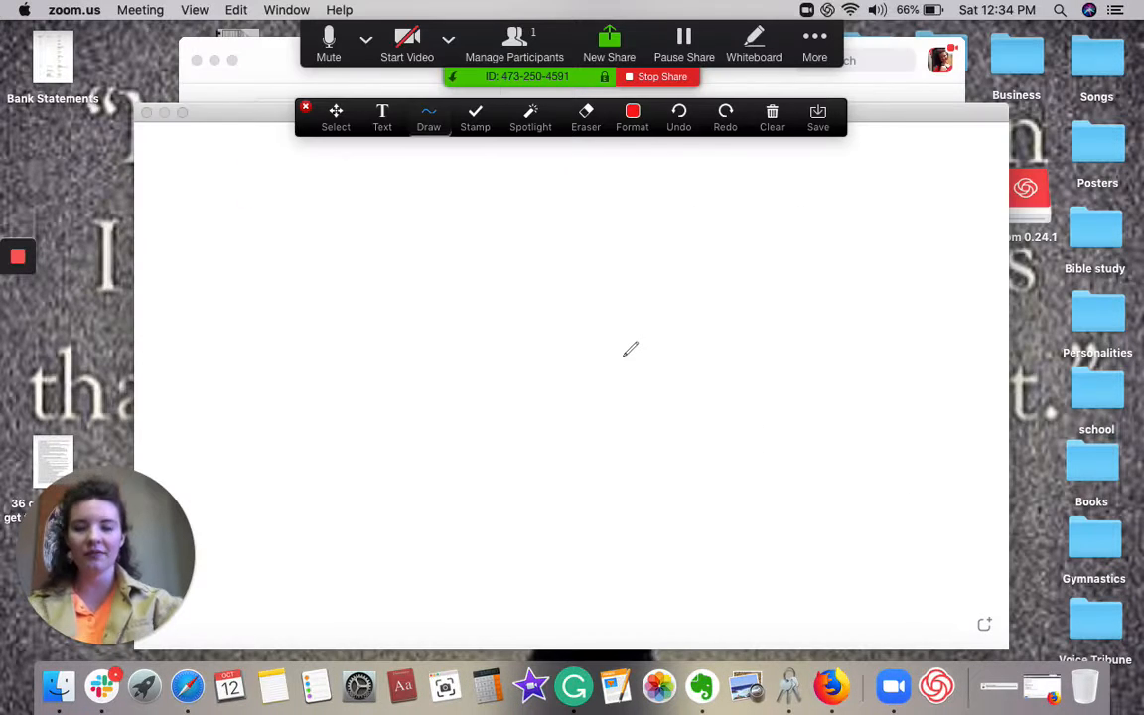
Step: Add the text "Hi" near the middle of the shared whiteboard
left_click(383, 115)
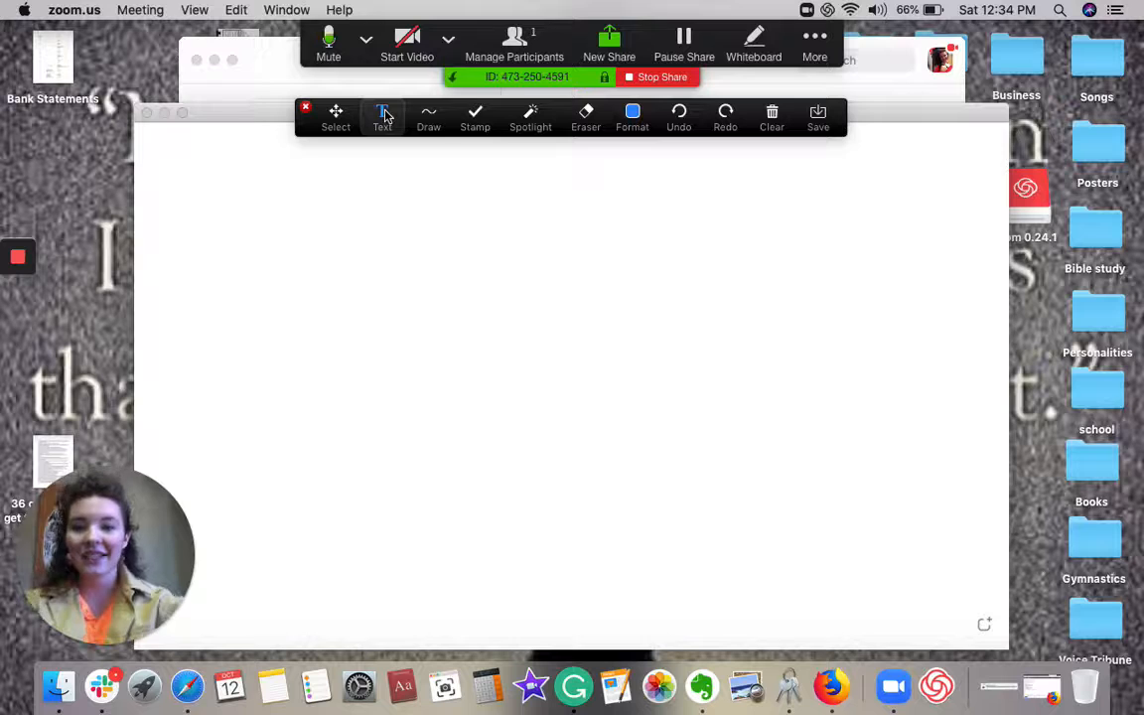
left_click(520, 293)
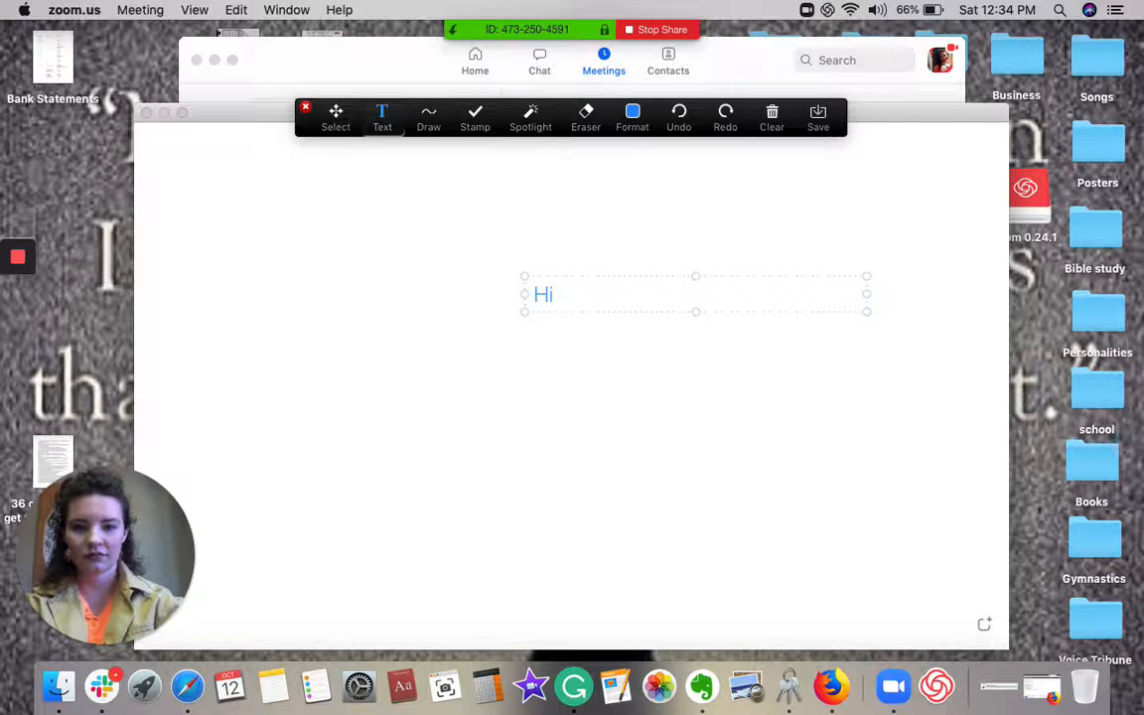
type("Hi")
key("Return")
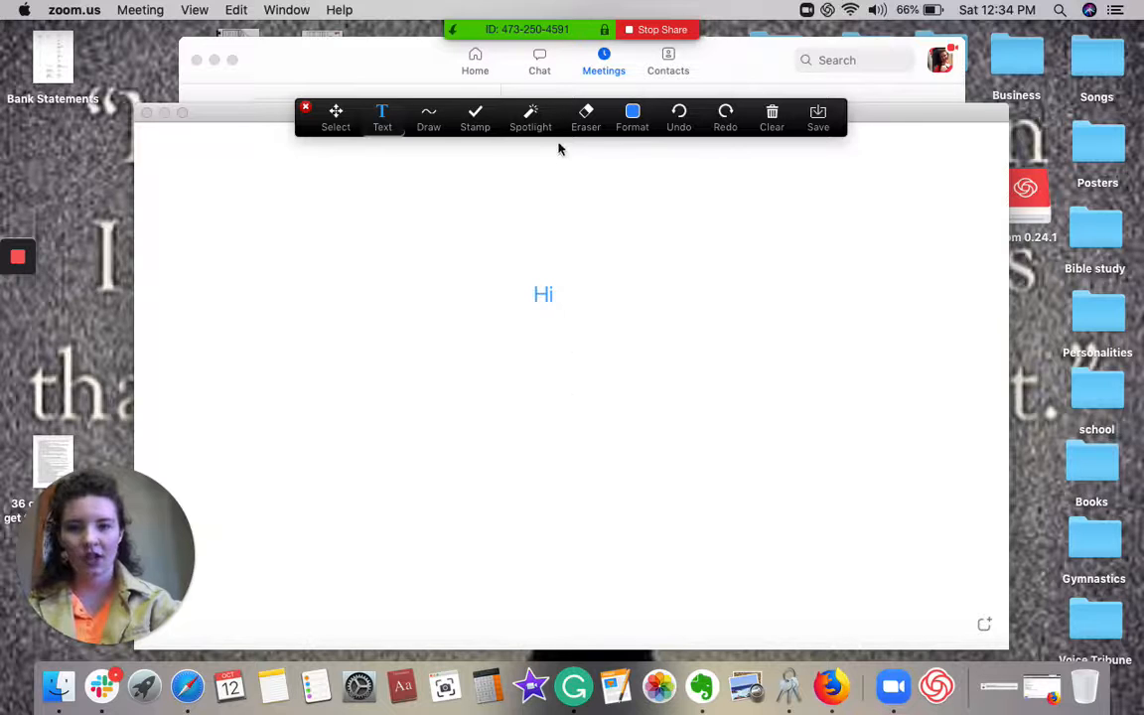
Step: Set the annotation colour to red and draw a filled ellipse just left of the "Hi" text
left_click(635, 123)
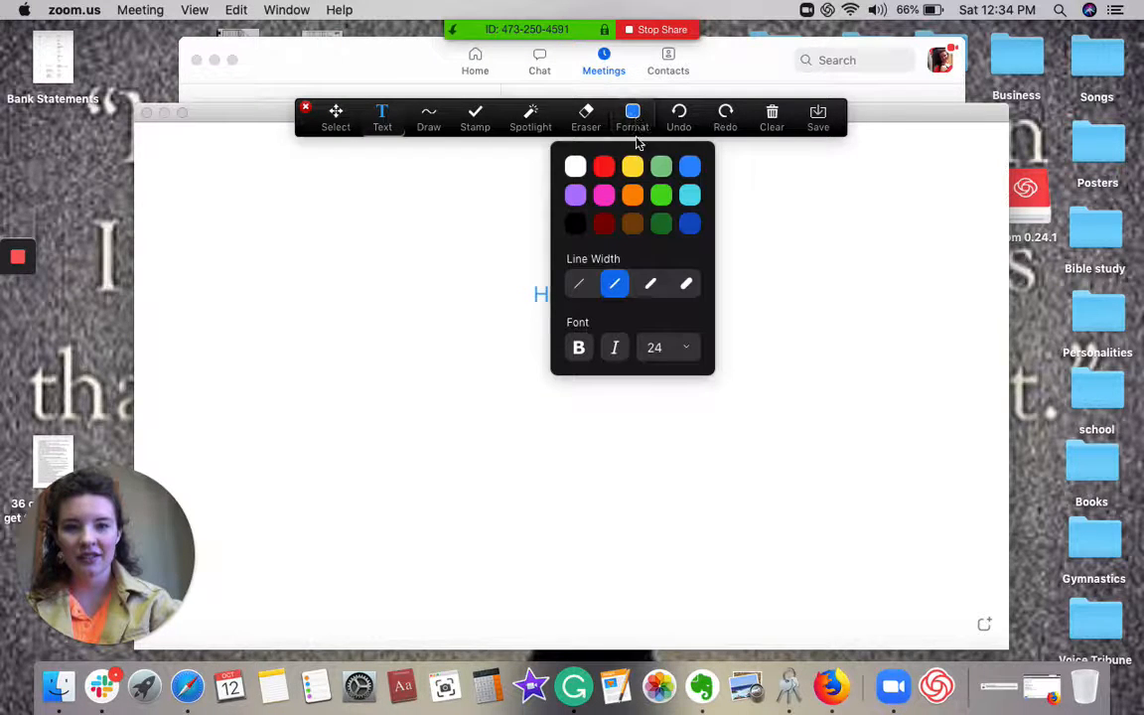
left_click(604, 165)
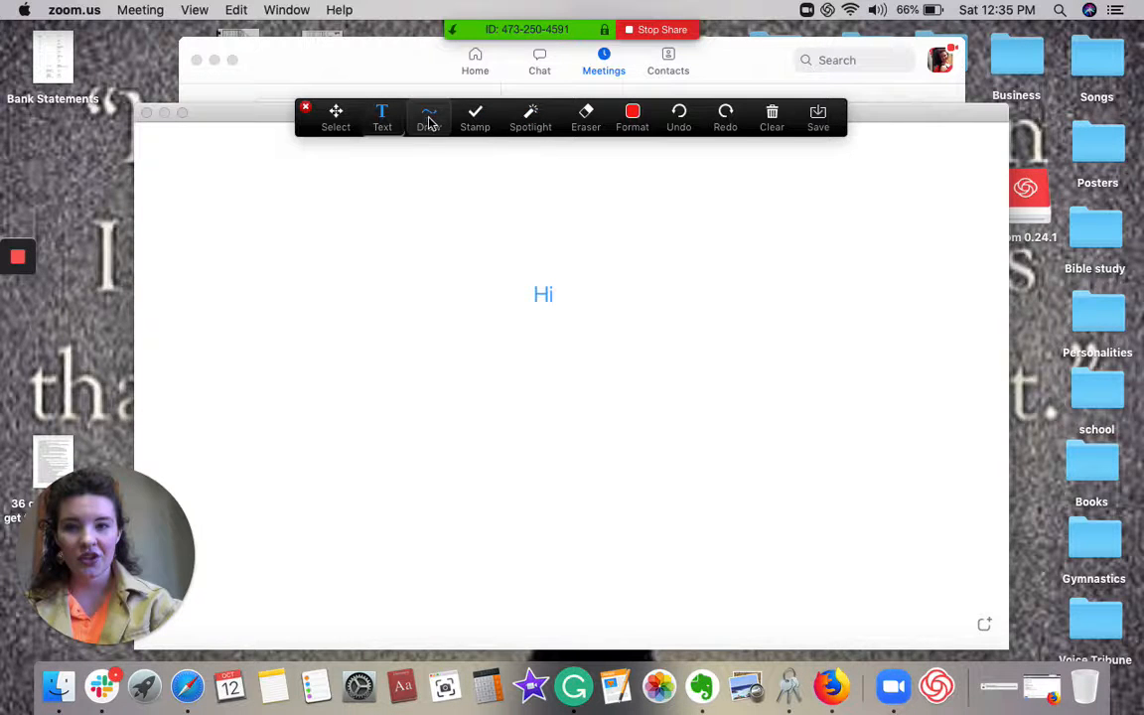
left_click(428, 118)
left_click(483, 237)
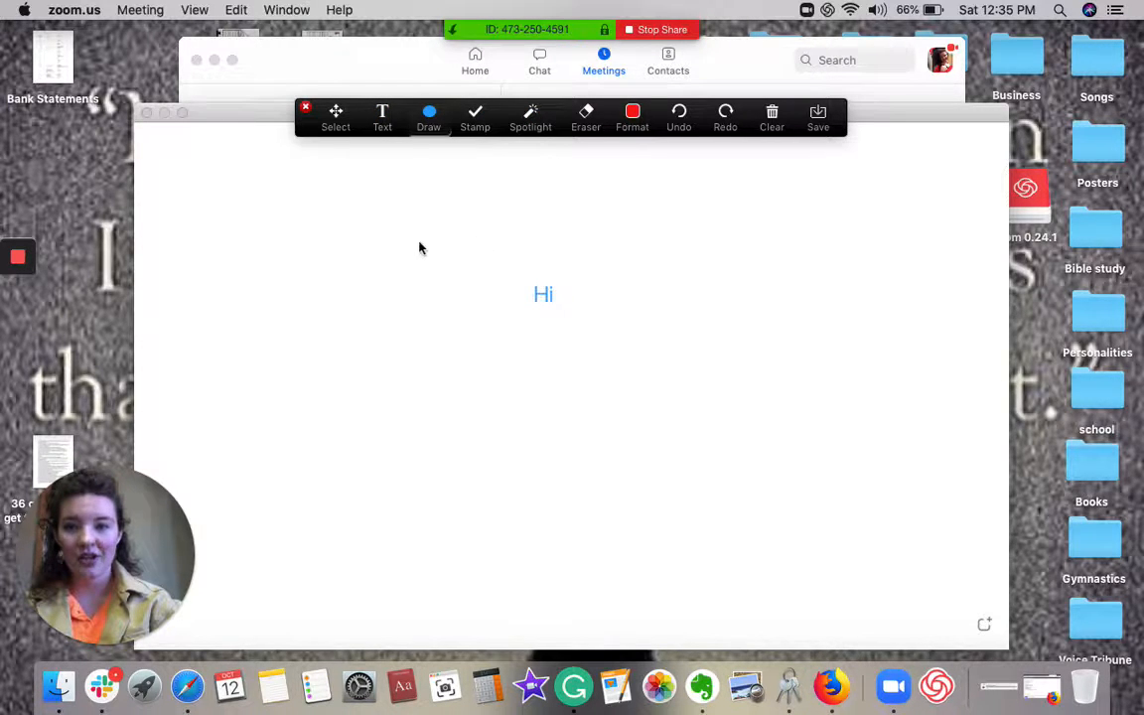
left_click_drag(418, 245, 496, 335)
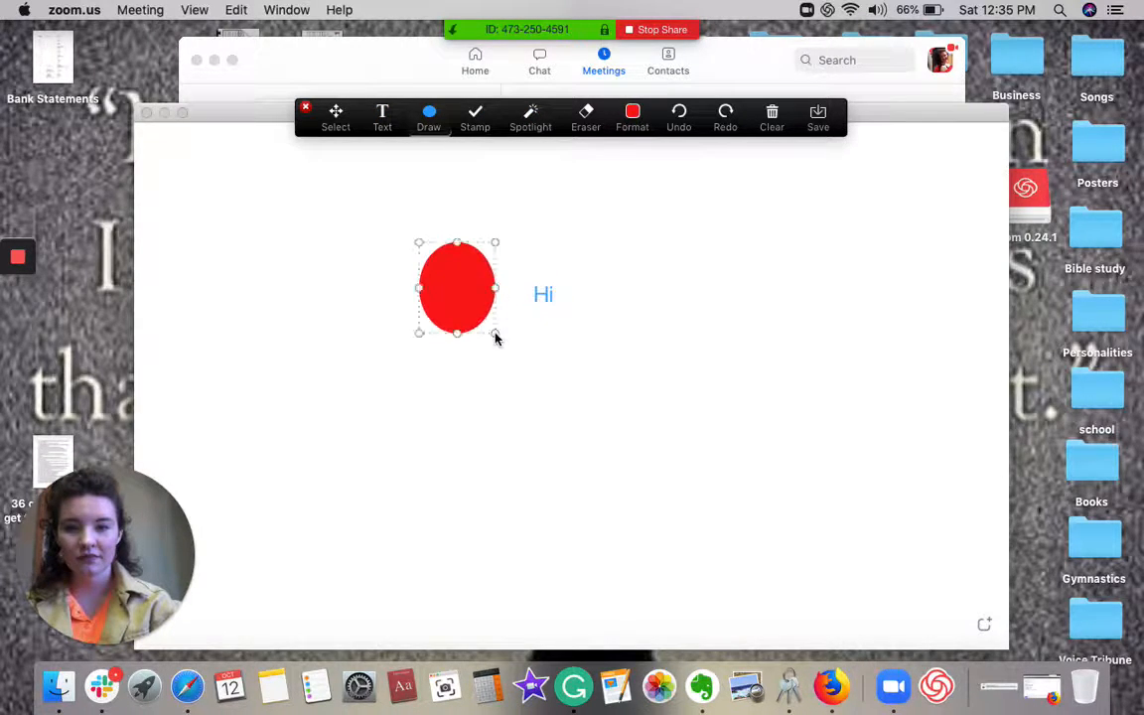
Step: Stamp a check mark beside the "Hi" text and an arrow pointing at the red ellipse from its left
left_click(475, 119)
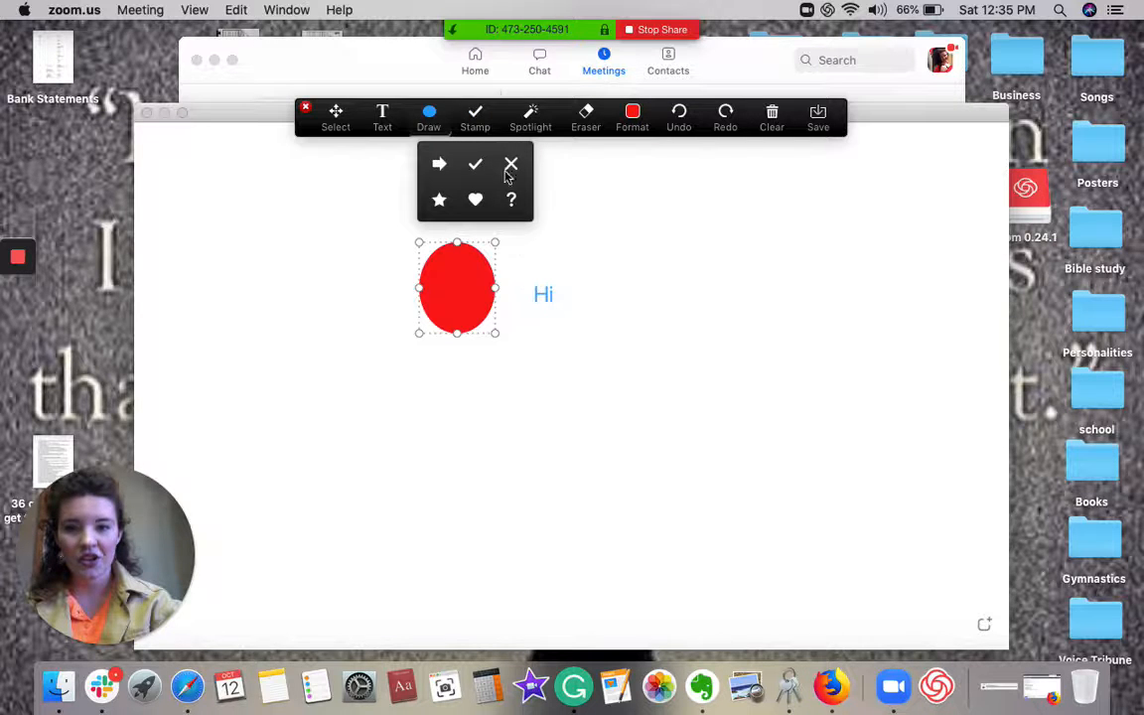
left_click(474, 167)
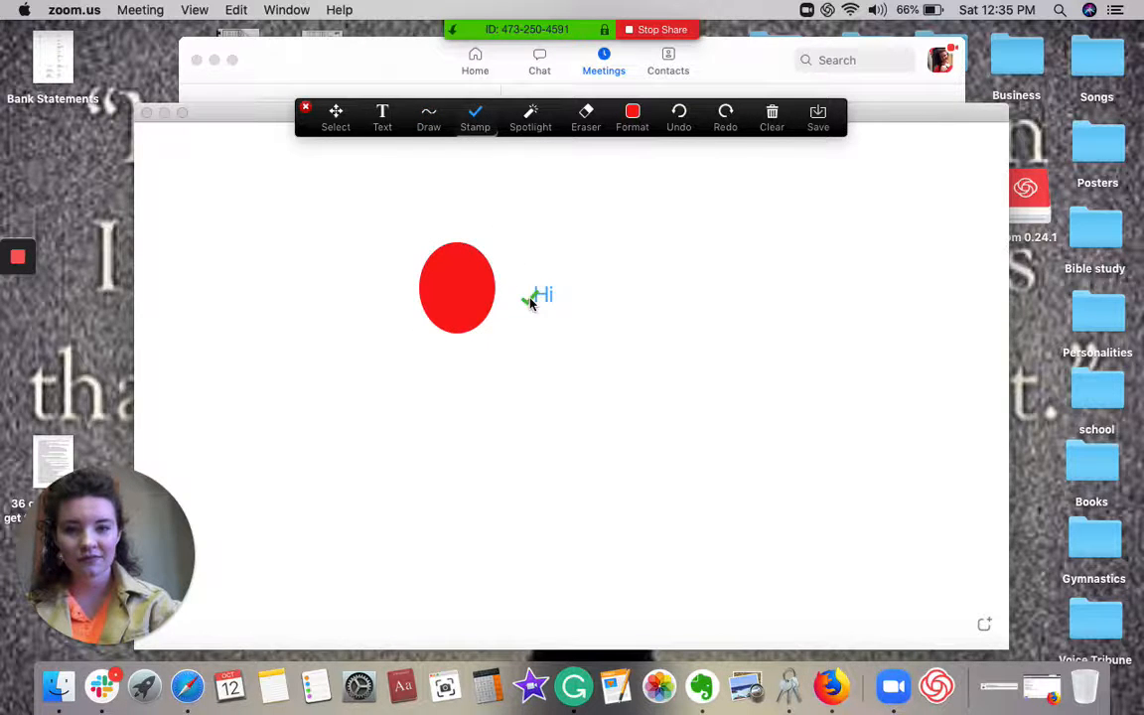
left_click(475, 119)
left_click(438, 161)
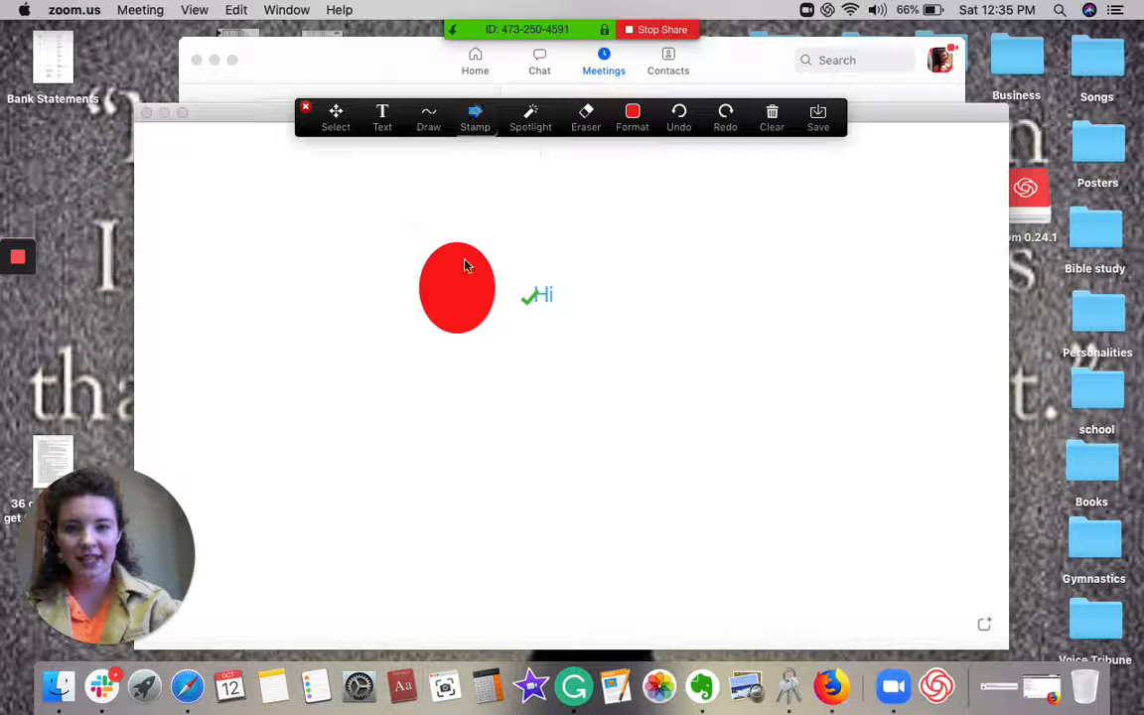
left_click(401, 290)
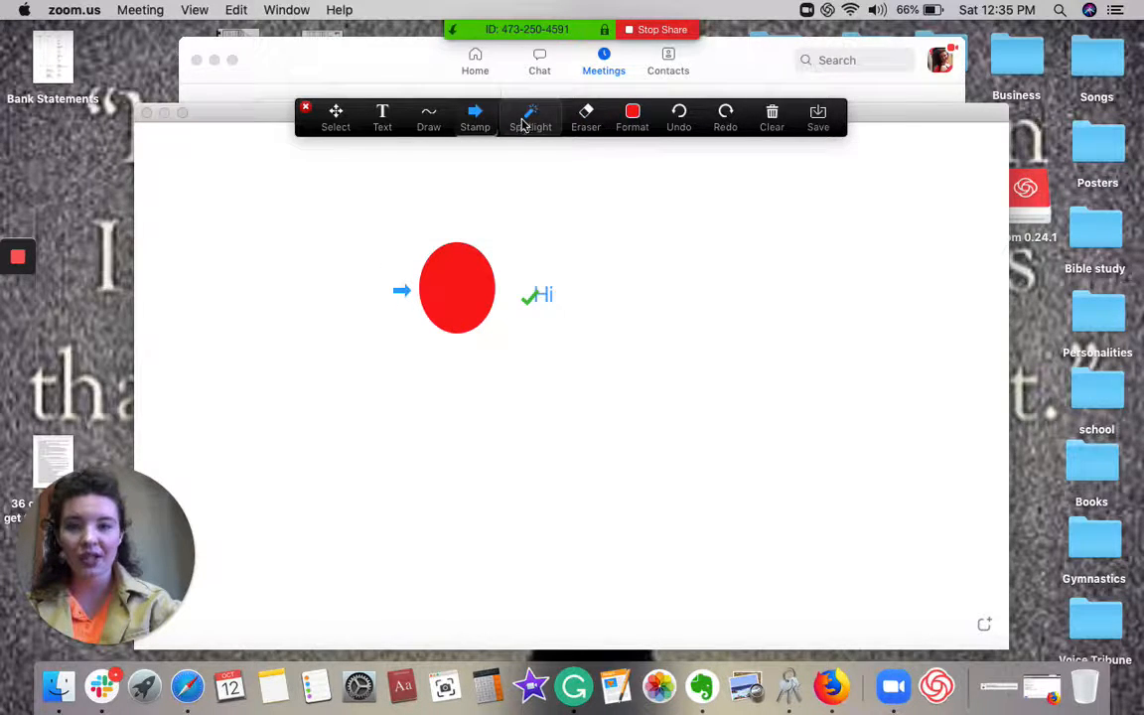
Step: Undo all the stamps, the ellipse and the text on the whiteboard
left_click(679, 122)
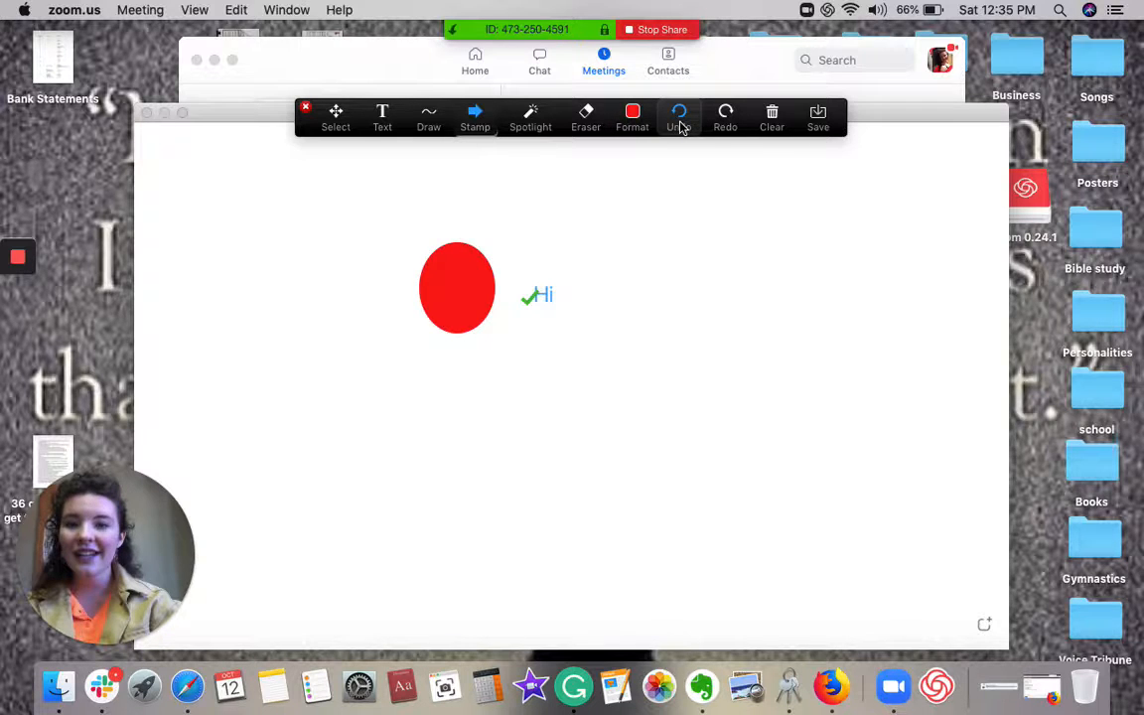
left_click(681, 126)
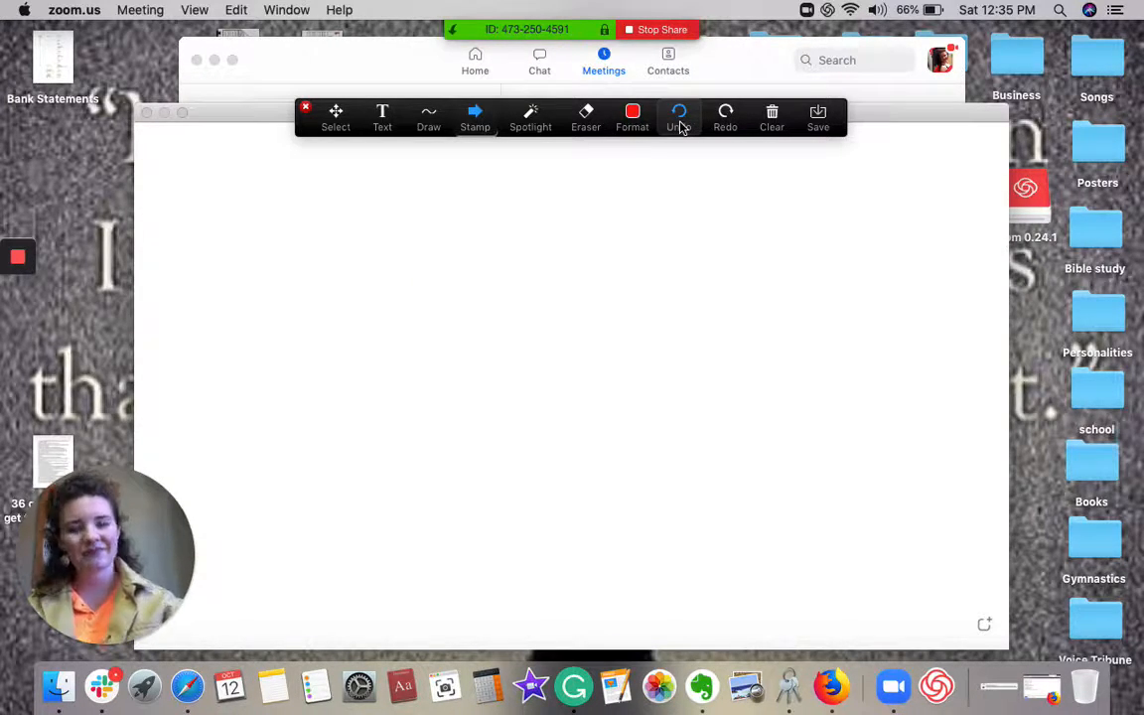
Step: End the whiteboard share, closing its annotation tools first, and turn the camera video back on
left_click(308, 106)
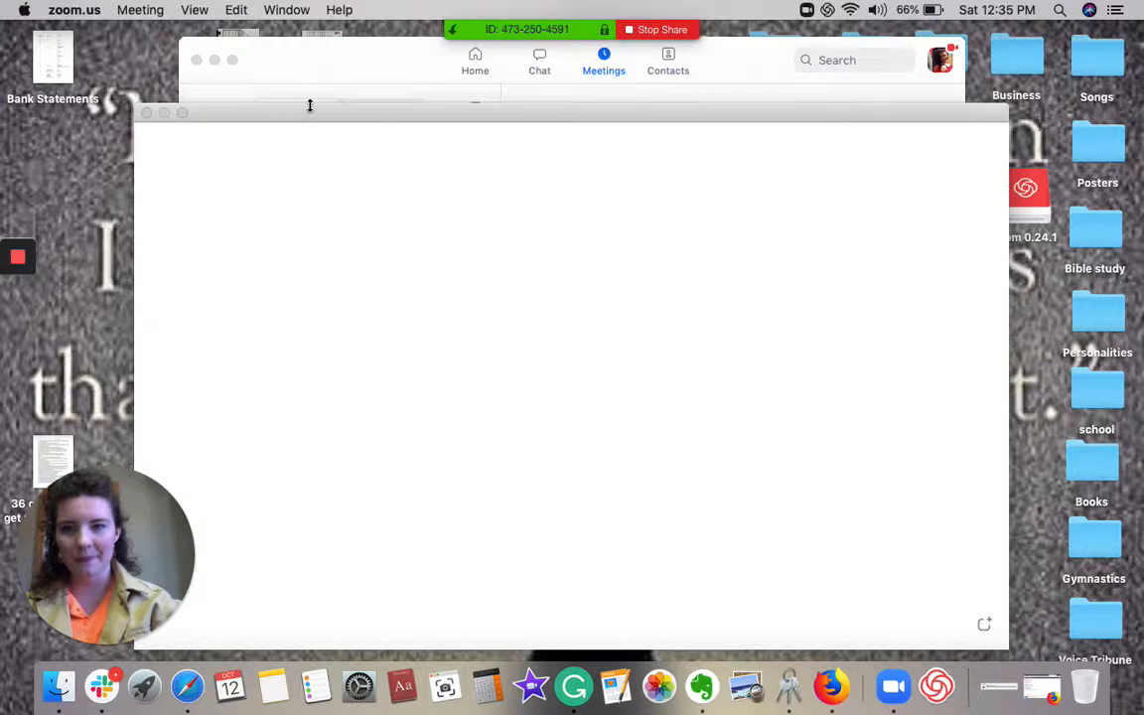
left_click(658, 31)
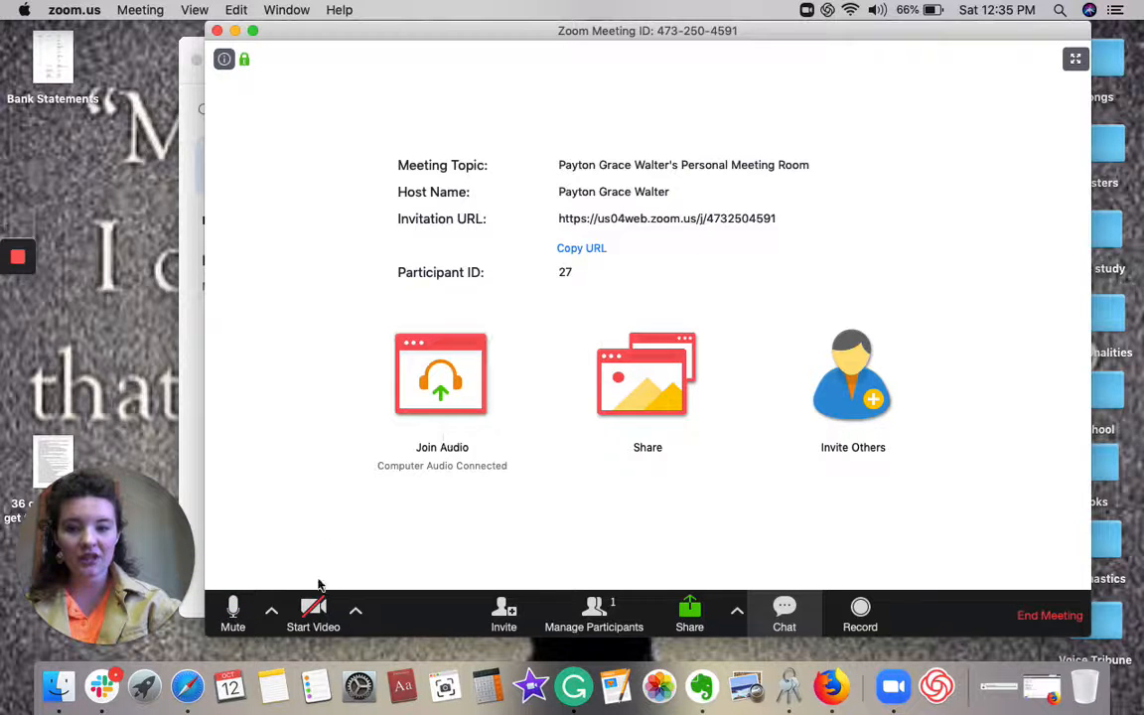
left_click(313, 607)
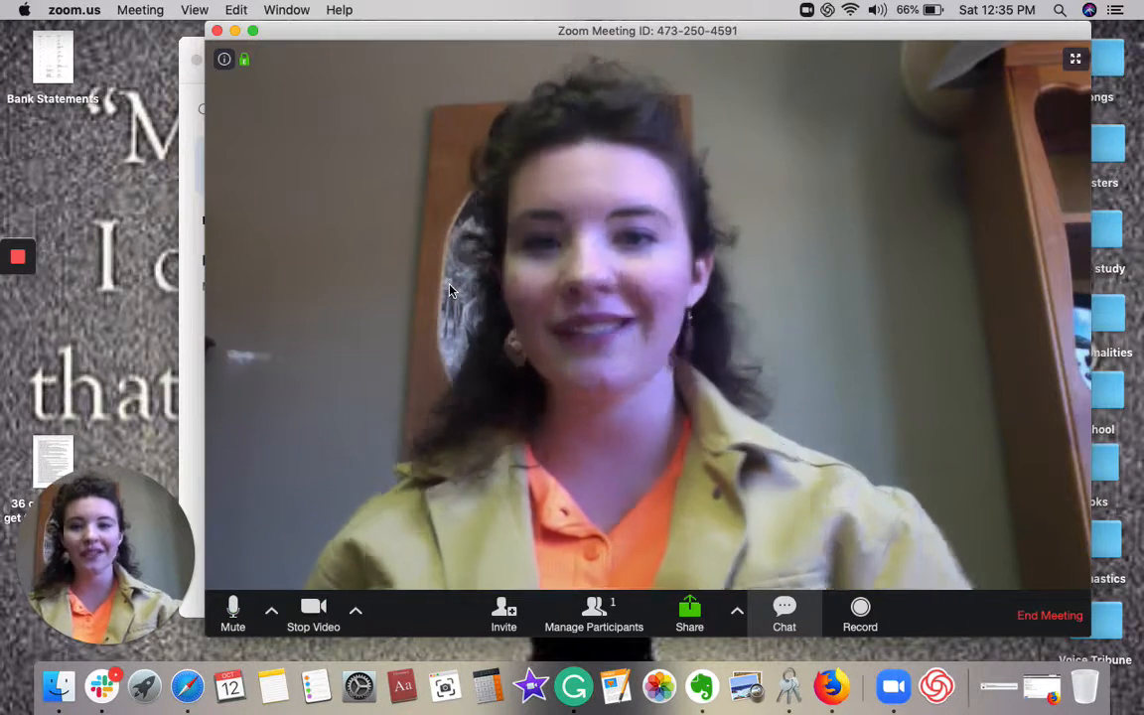